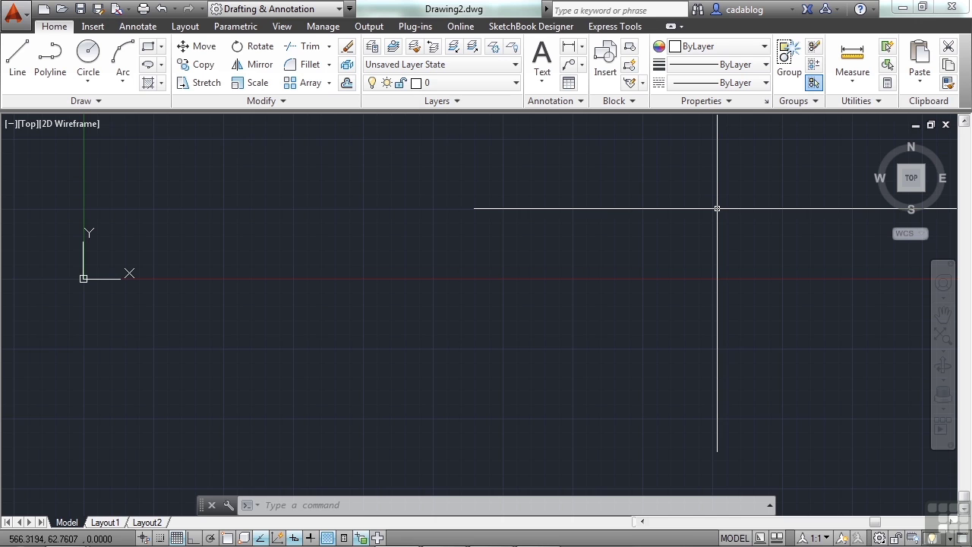
Step: Start the POINT command via 'point' and then 'po', cancelling it both times
text(point)
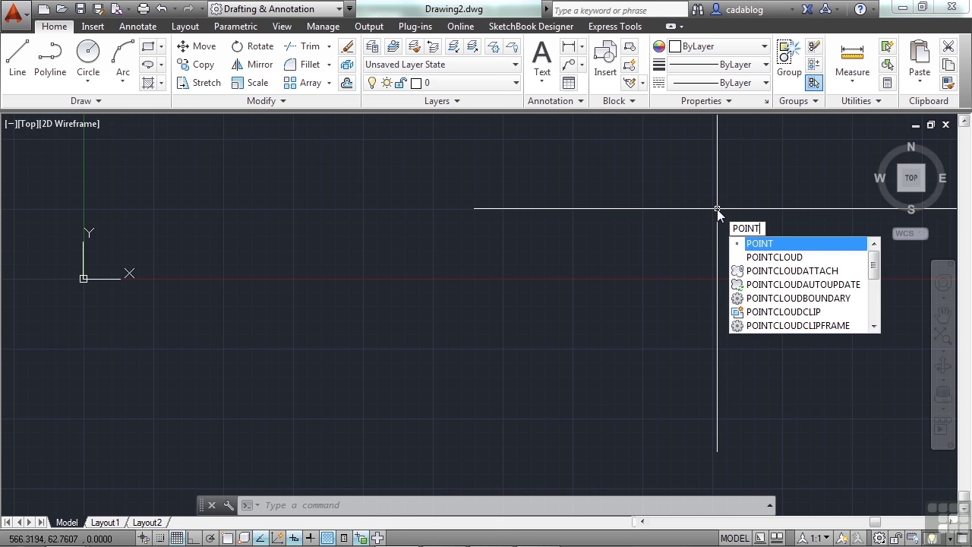
key(Return)
key(Escape)
text(po)
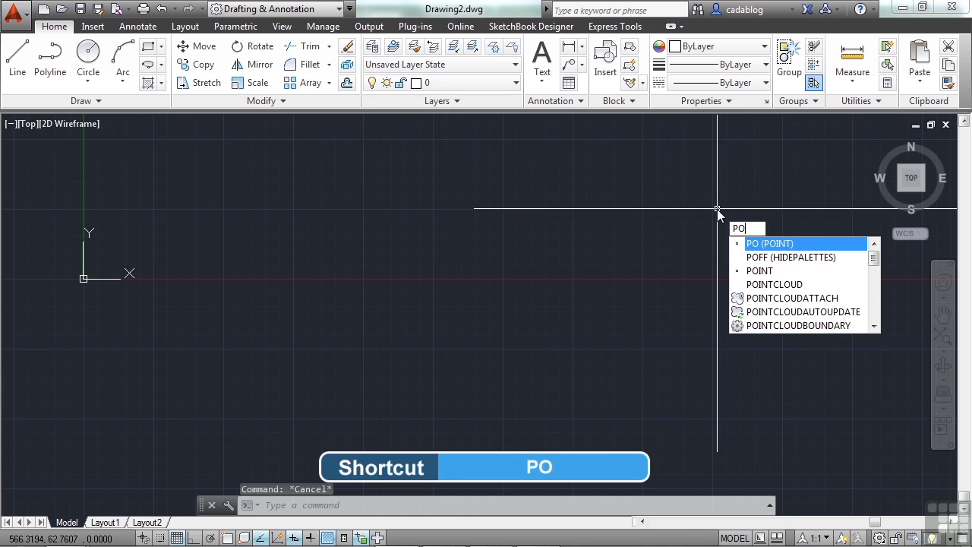
key(Return)
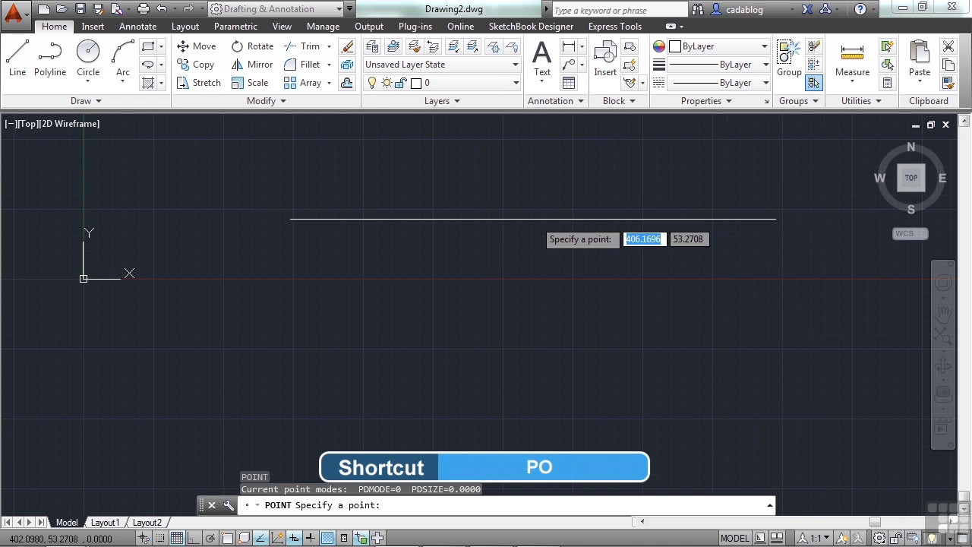
key(Escape)
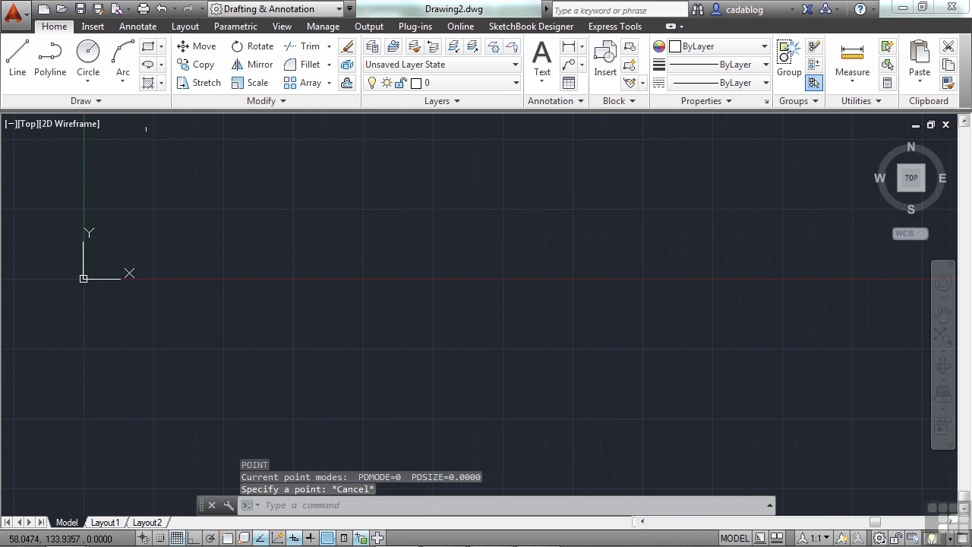
Step: Place four points with Multiple Points in the upper-right drawing area
click(97, 105)
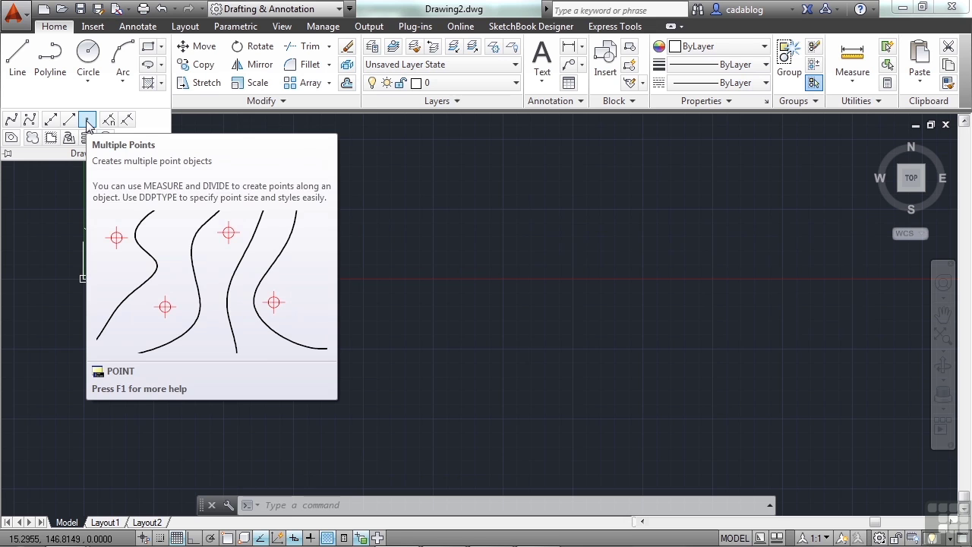
click(87, 122)
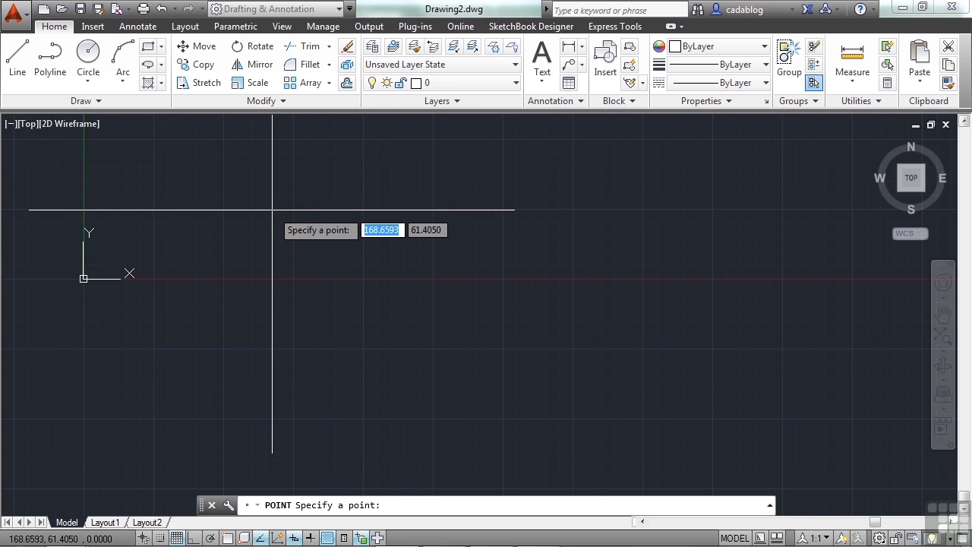
click(284, 197)
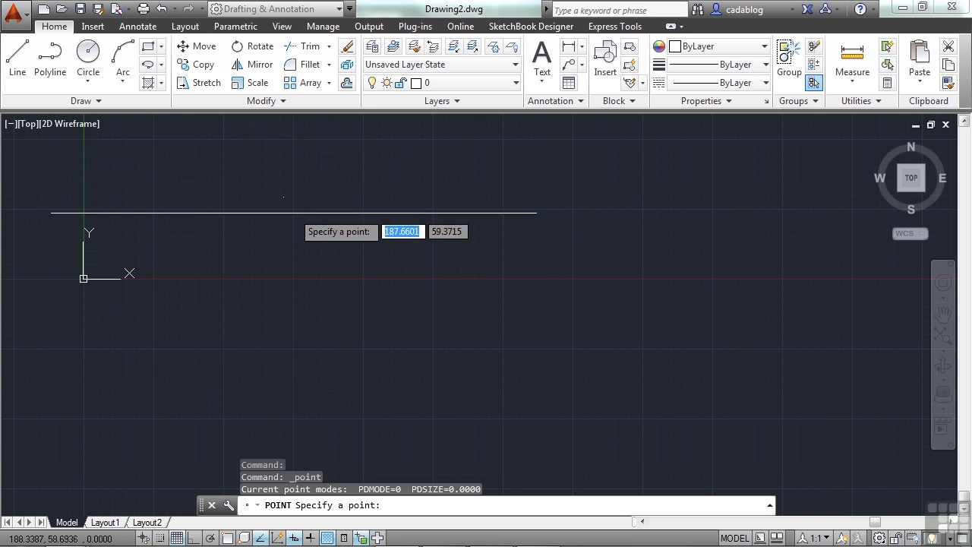
click(329, 203)
click(284, 234)
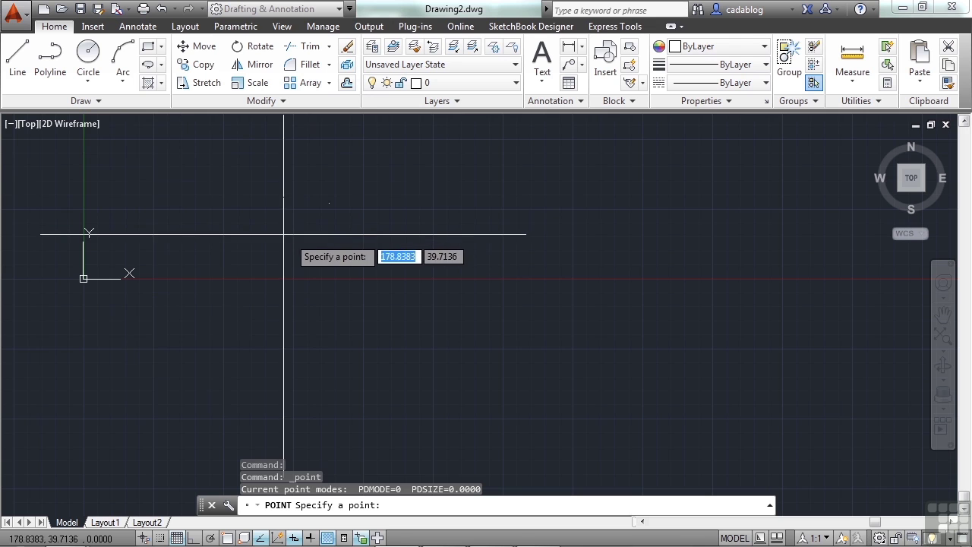
click(325, 239)
key(Return)
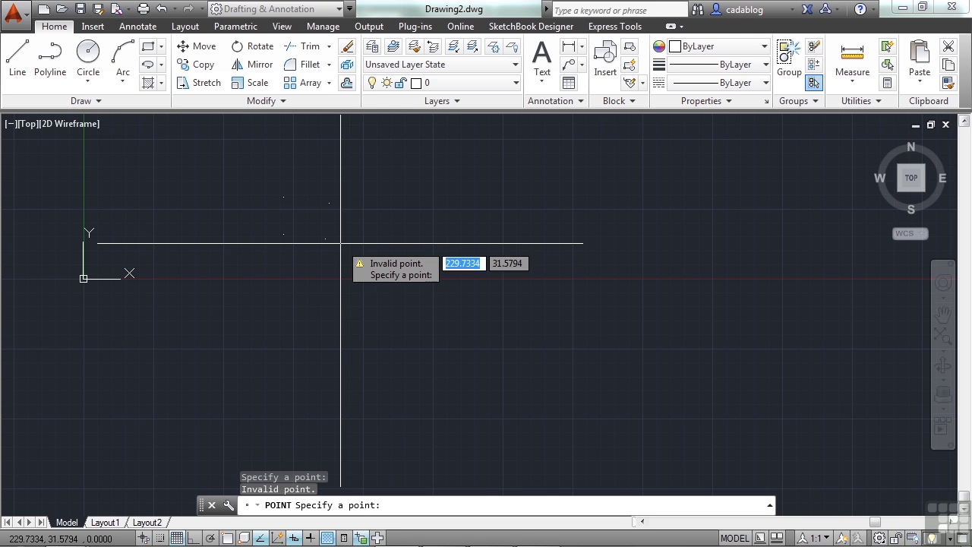
key(Escape)
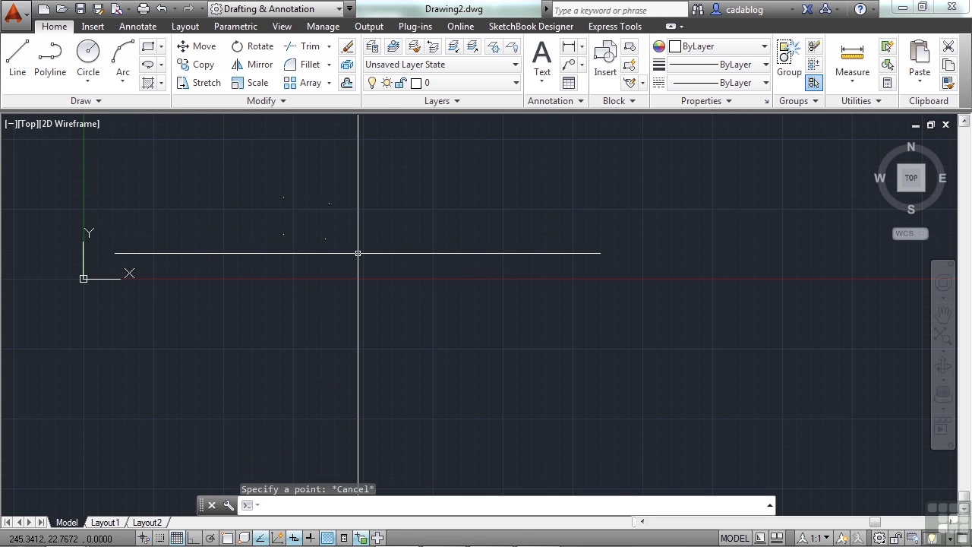
Step: Erase the four scattered points by window-selecting them with the E command
scroll(281, 203, up, 8)
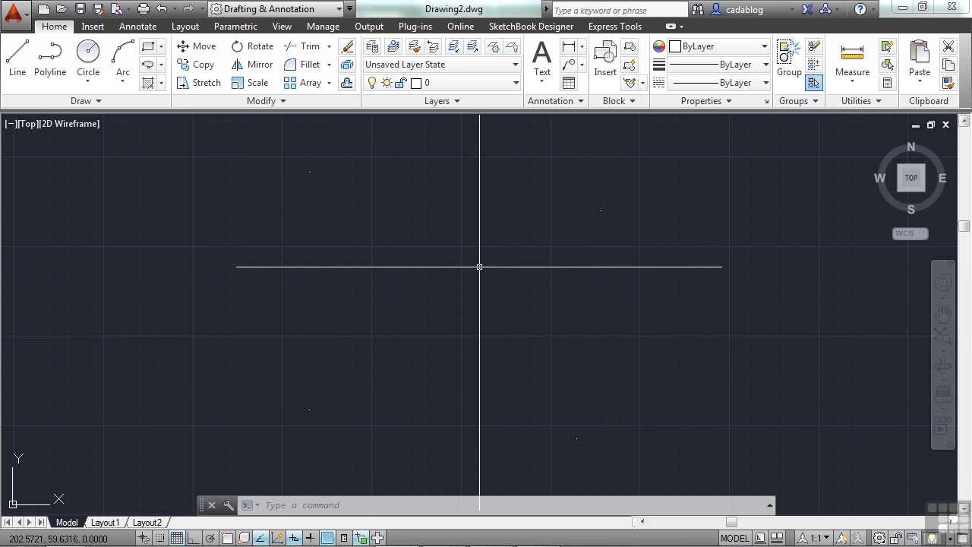
text(e)
key(Return)
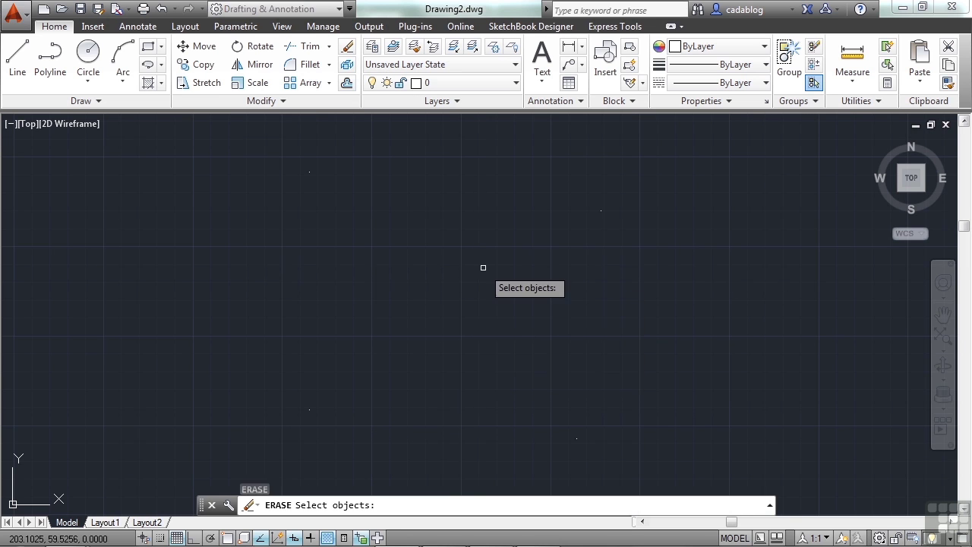
click(339, 180)
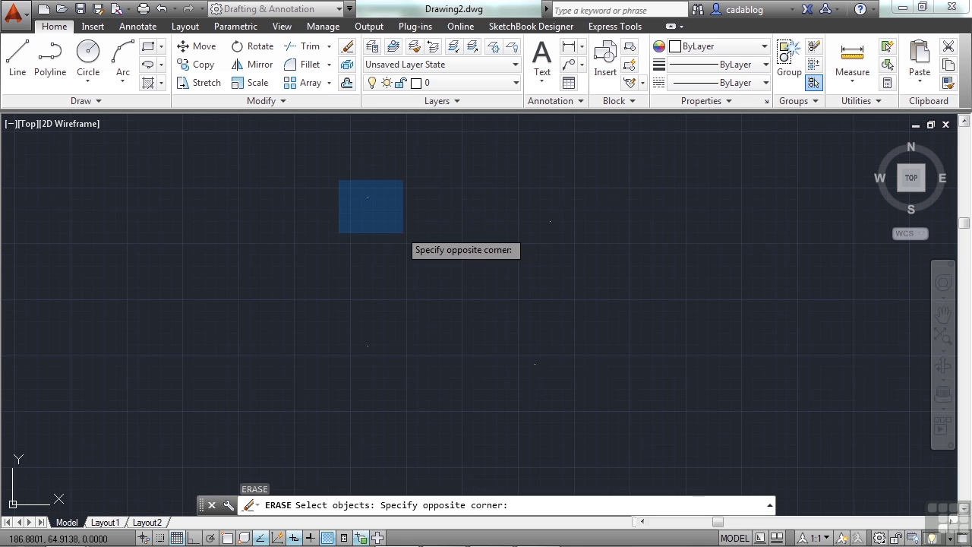
click(582, 384)
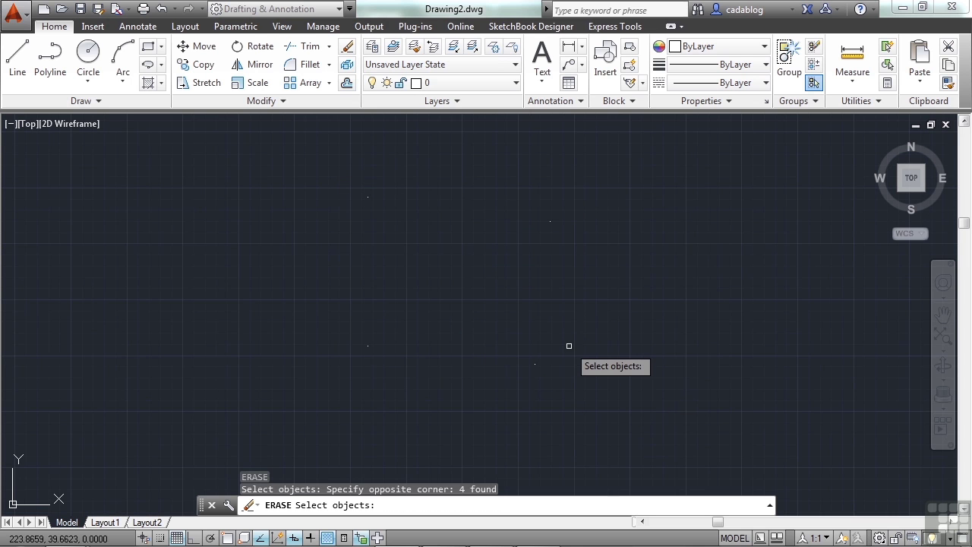
key(Return)
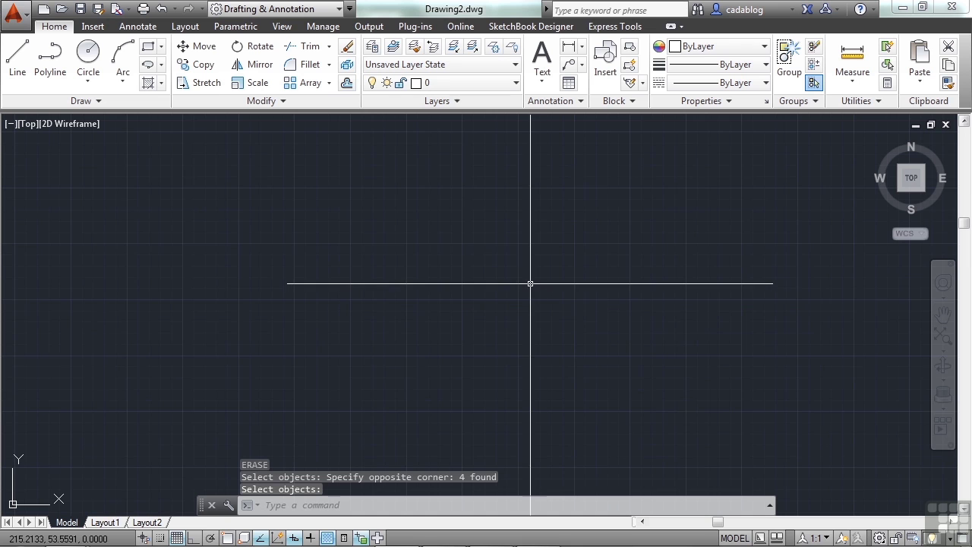
scroll(549, 270, down, 2)
scroll(549, 269, down, 2)
scroll(433, 282, up, 2)
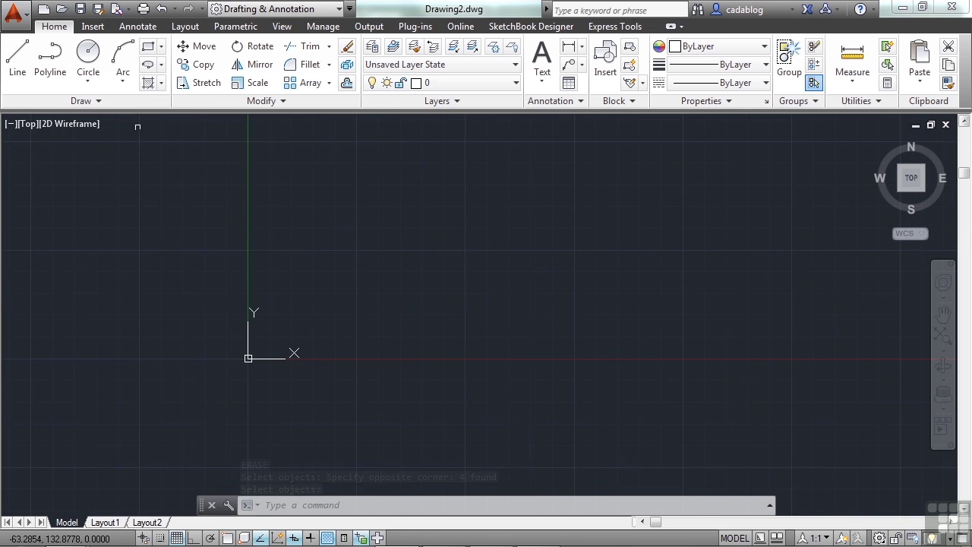
Step: Start Multiple Points and place a point at coordinates 5,5 near the origin
click(112, 102)
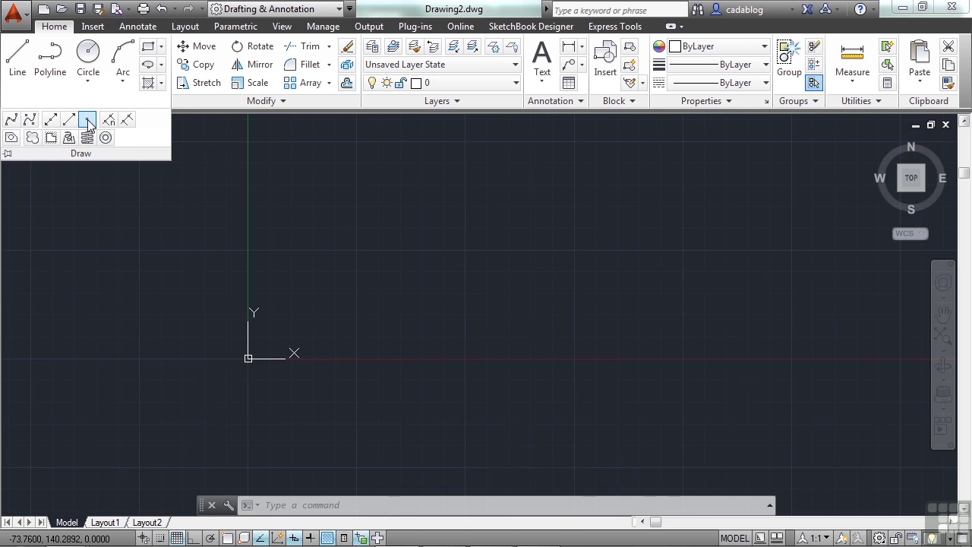
click(87, 119)
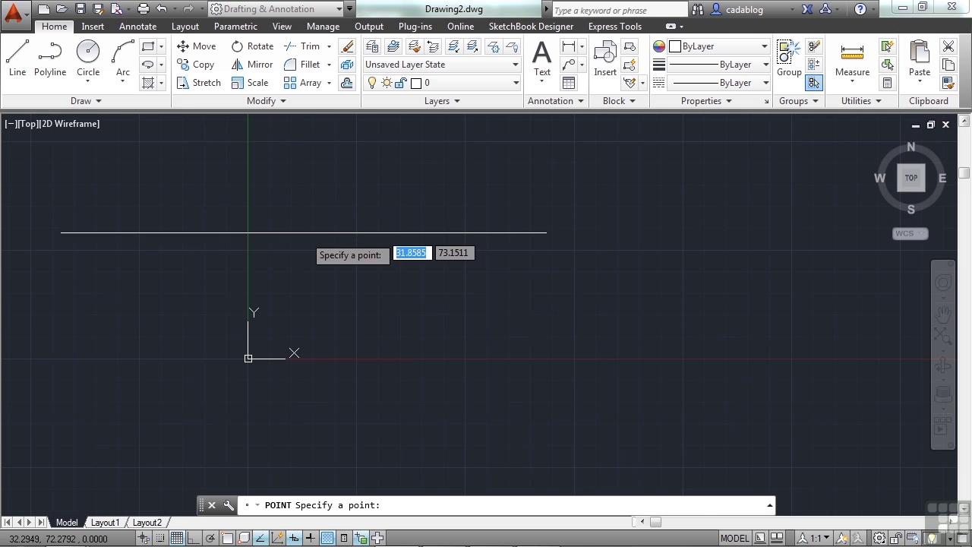
scroll(262, 353, up, 4)
scroll(260, 349, up, 4)
middle_drag(238, 364, 314, 329)
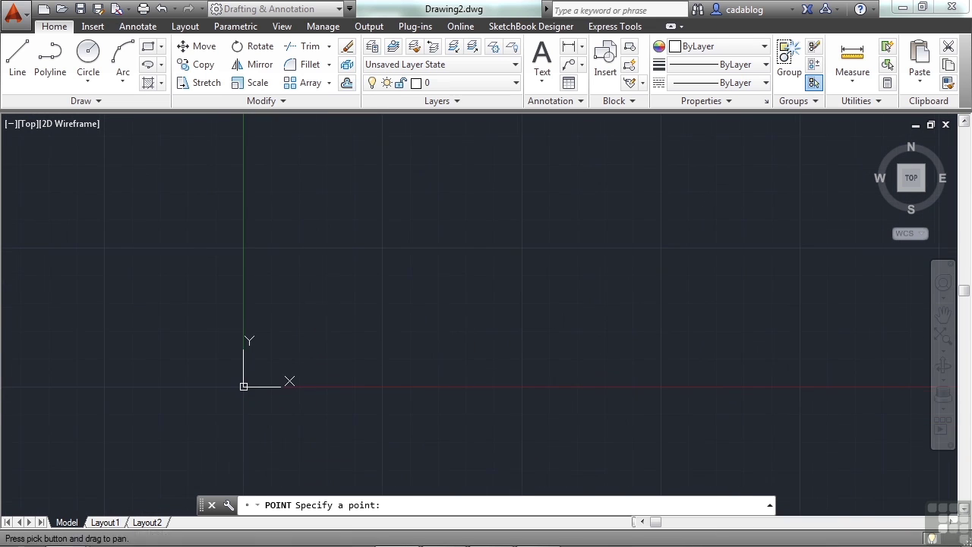
scroll(298, 344, up, 2)
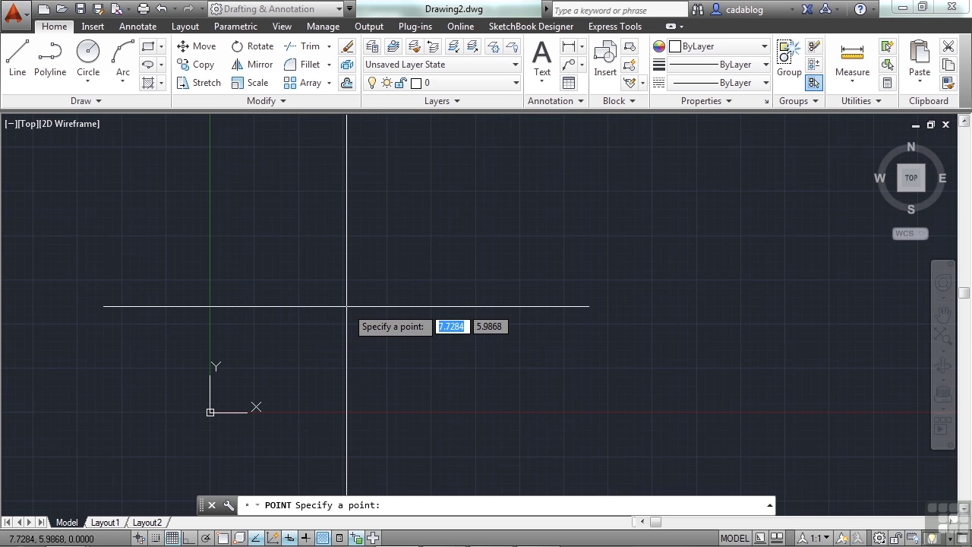
text(5)
key(Tab)
text(5)
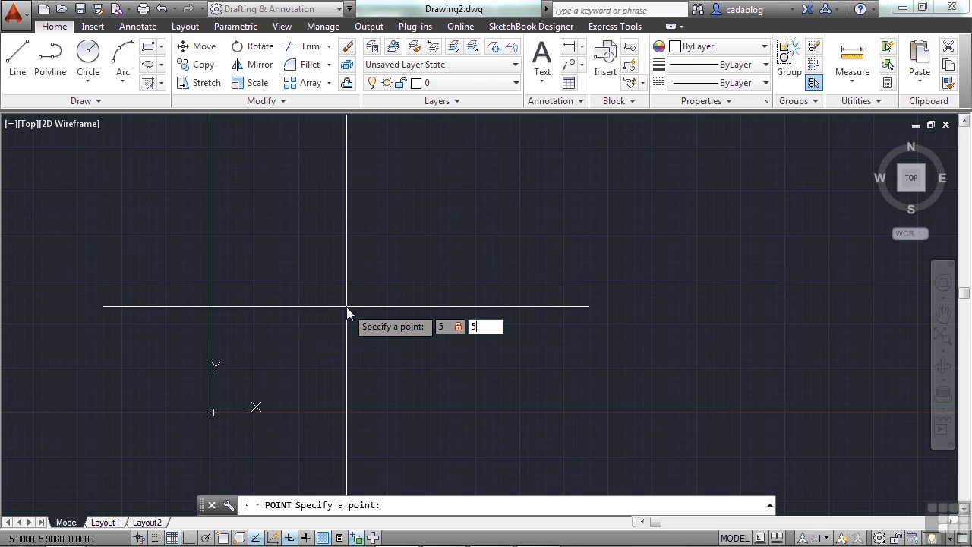
key(Return)
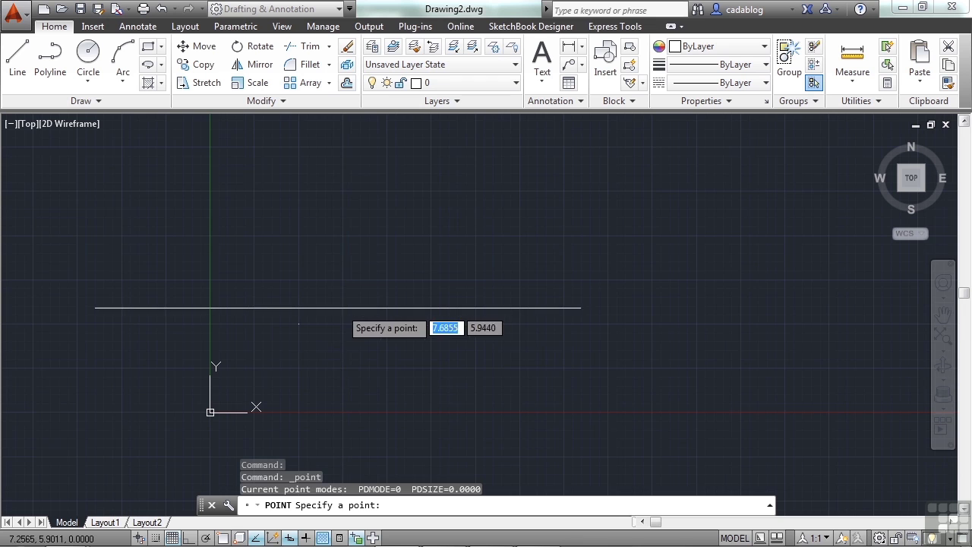
scroll(292, 332, up, 2)
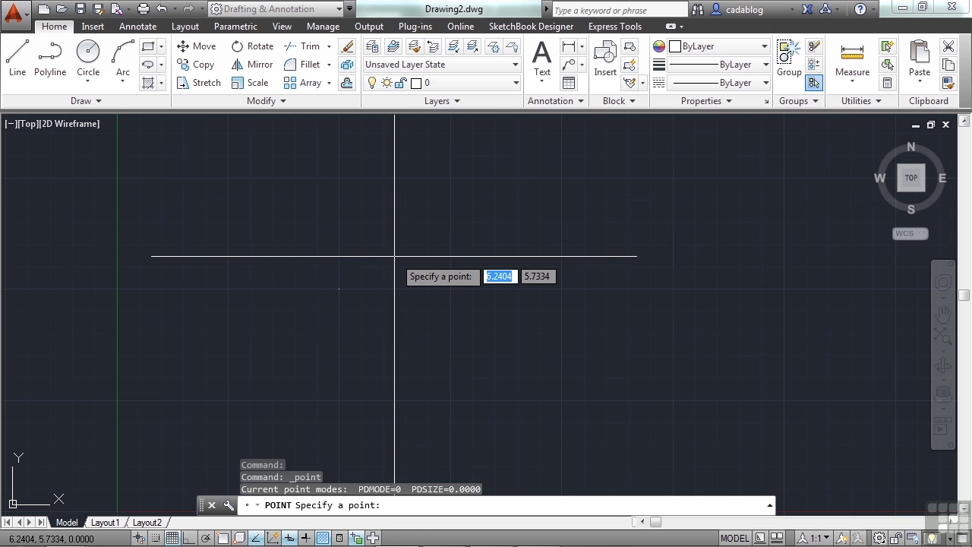
Step: Add a point at 6,10 plus three more clicked points nearby
text(6)
key(Tab)
text(10)
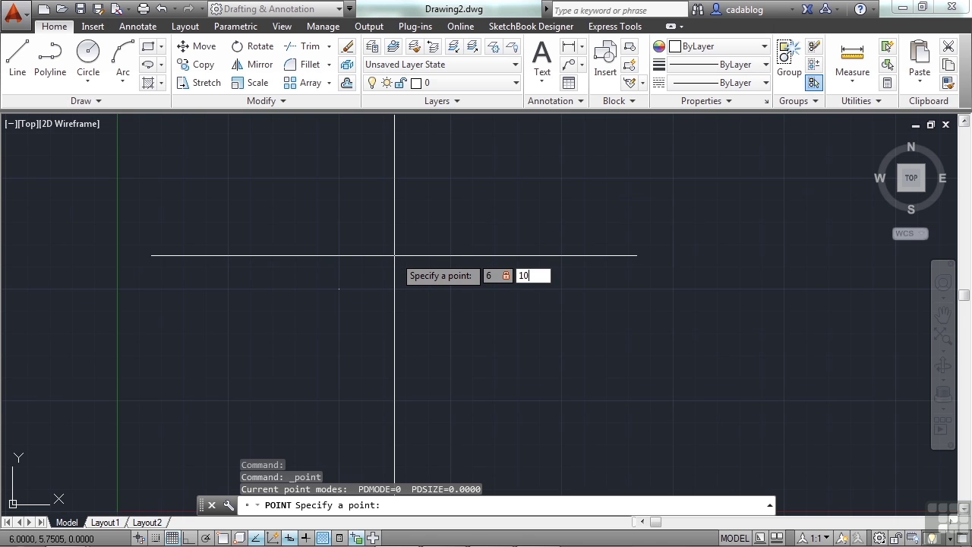
key(Return)
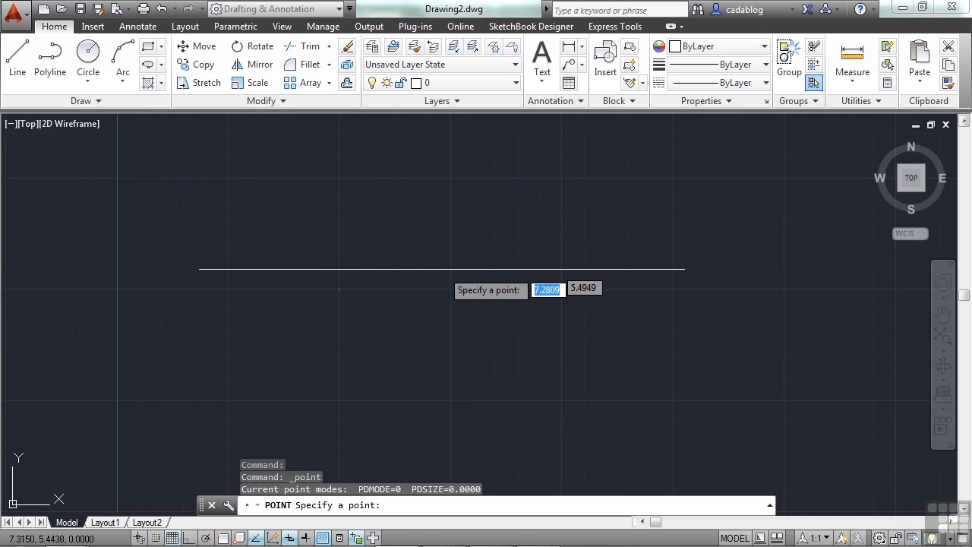
scroll(447, 323, down, 1)
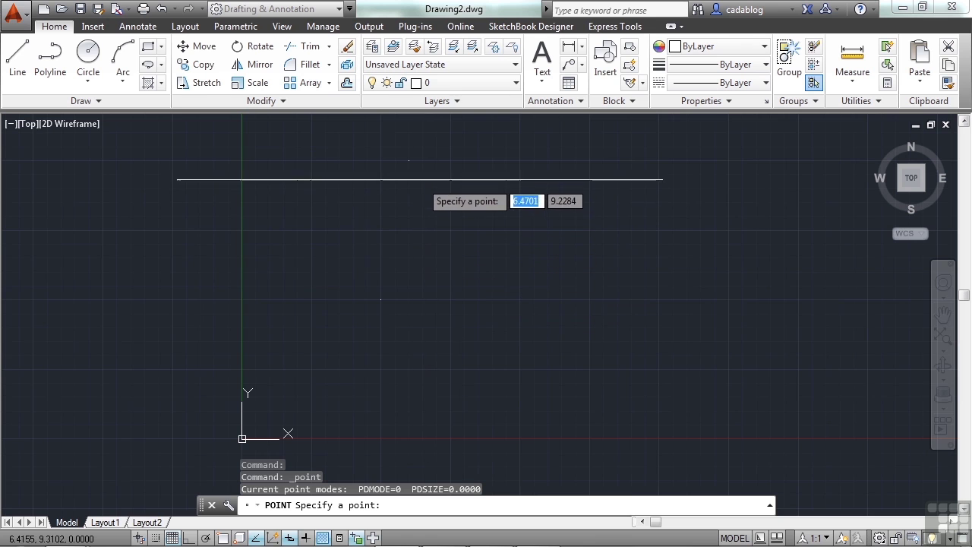
click(454, 227)
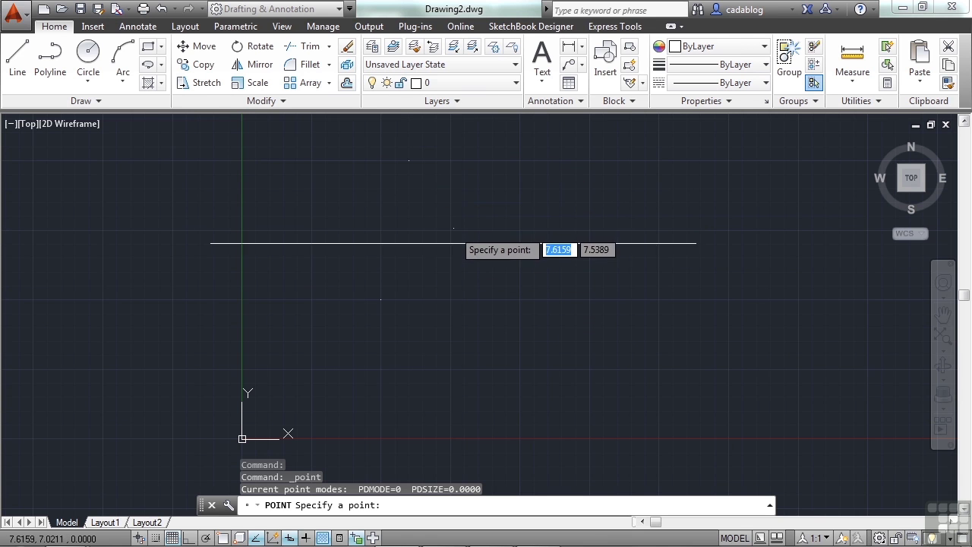
click(478, 272)
click(555, 259)
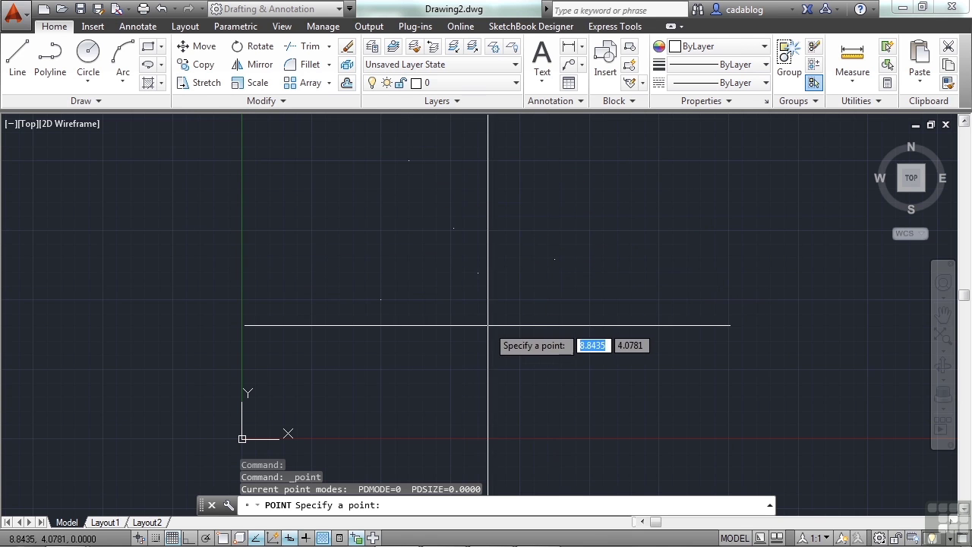
key(Escape)
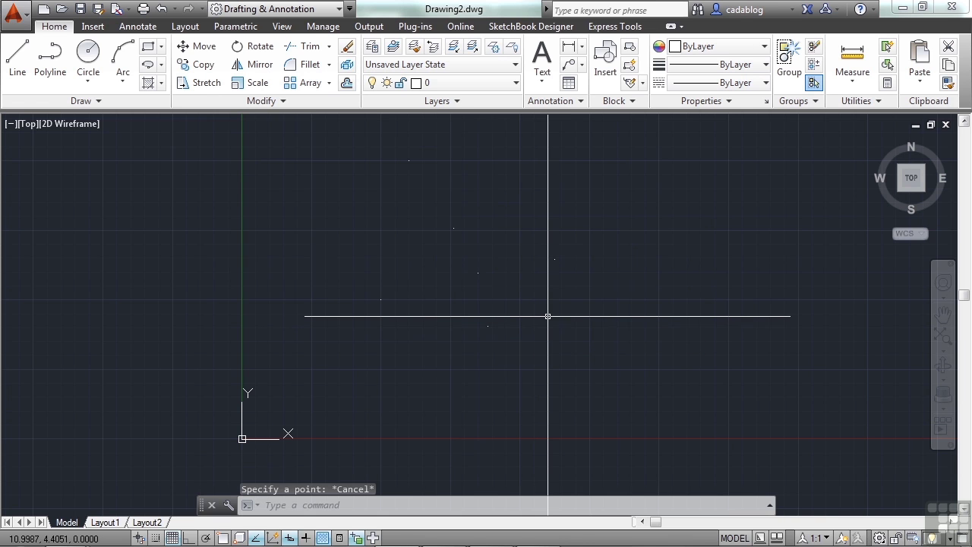
Step: Start a PL polyline, snapping its first two vertices to the start and peak nodes
text(PL)
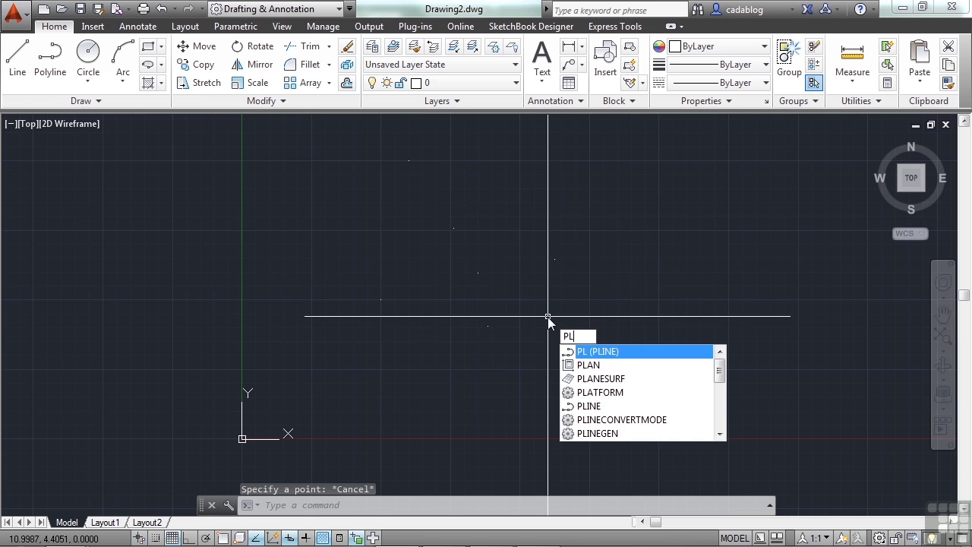
key(Return)
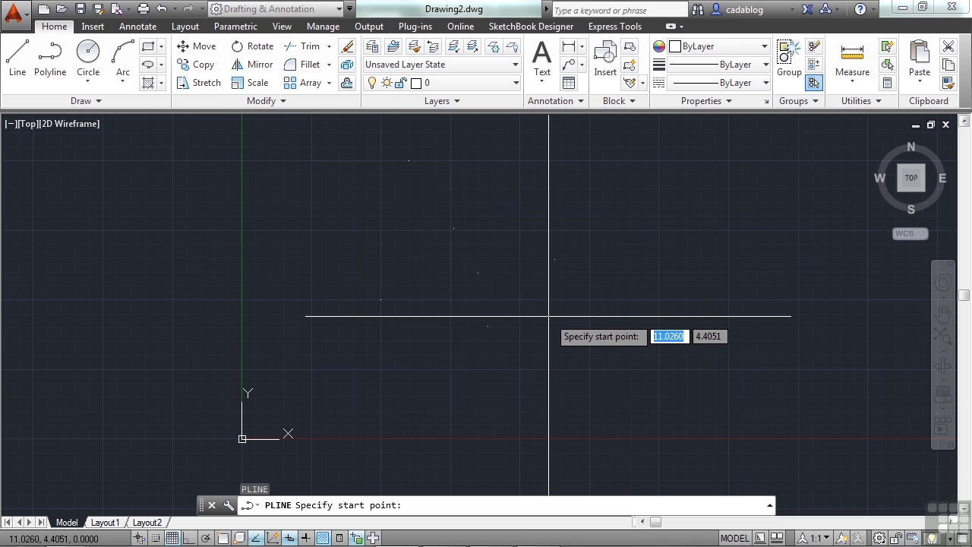
text(nod)
key(Return)
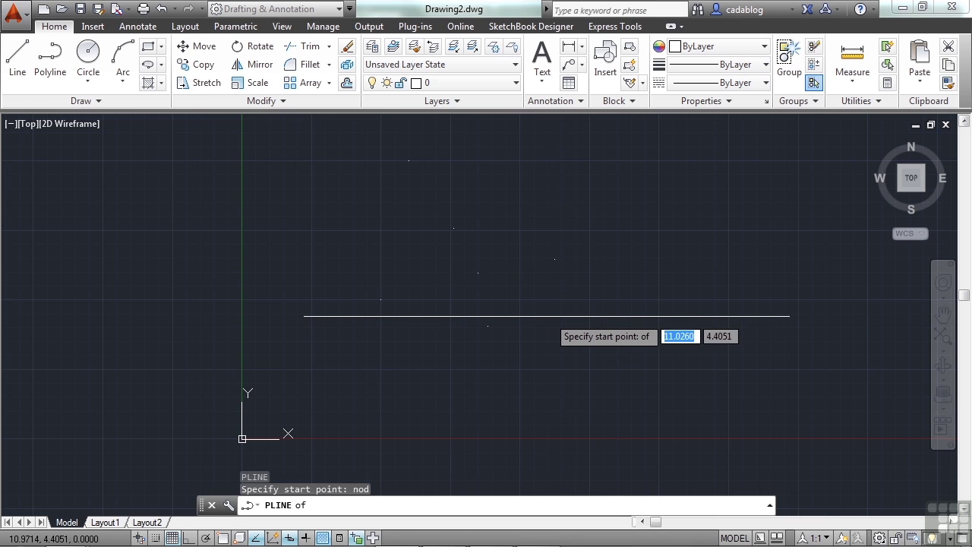
click(380, 299)
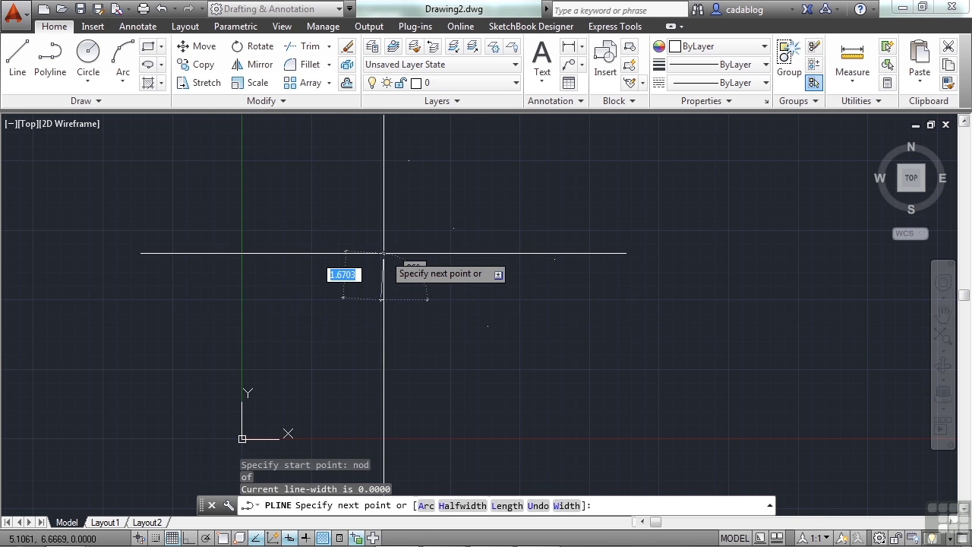
text(nod)
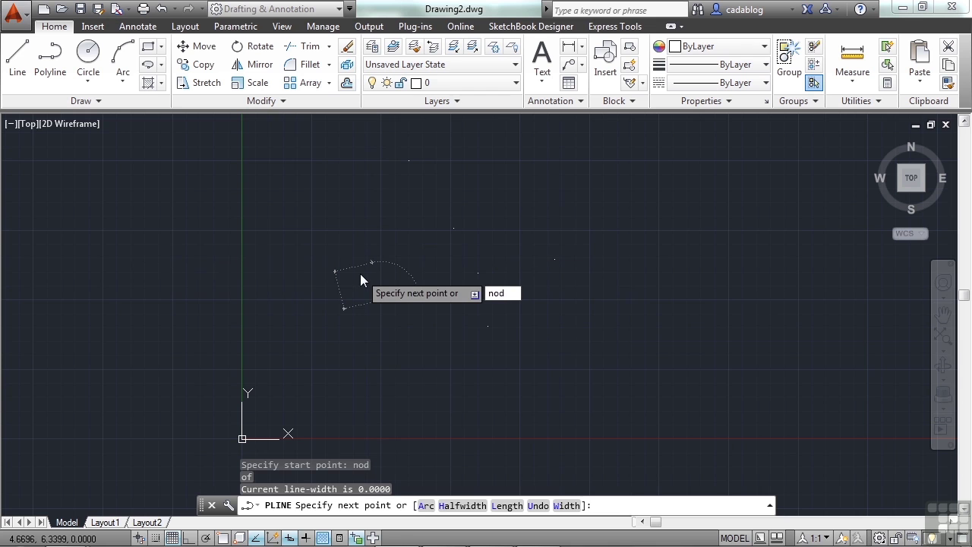
key(Return)
scroll(365, 278, up, 2)
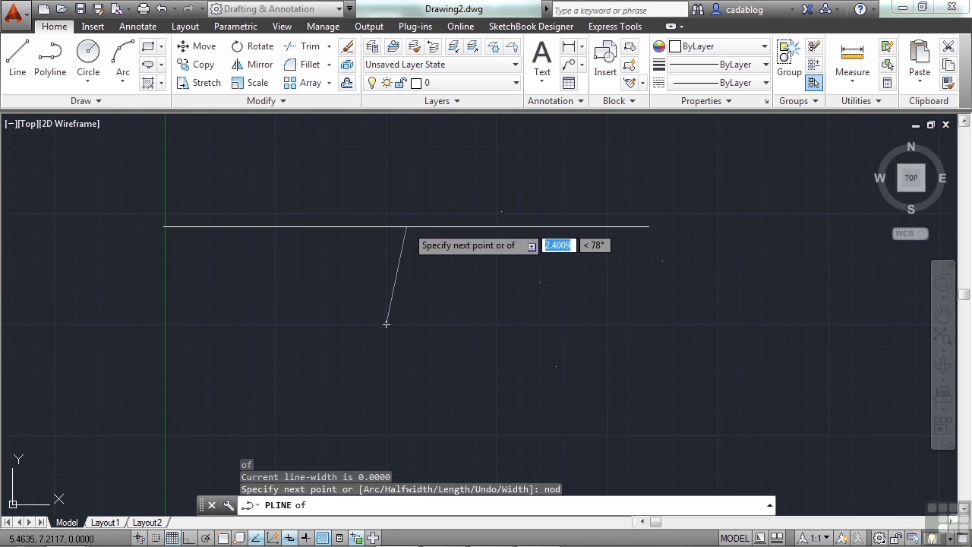
scroll(410, 232, down, 2)
click(415, 161)
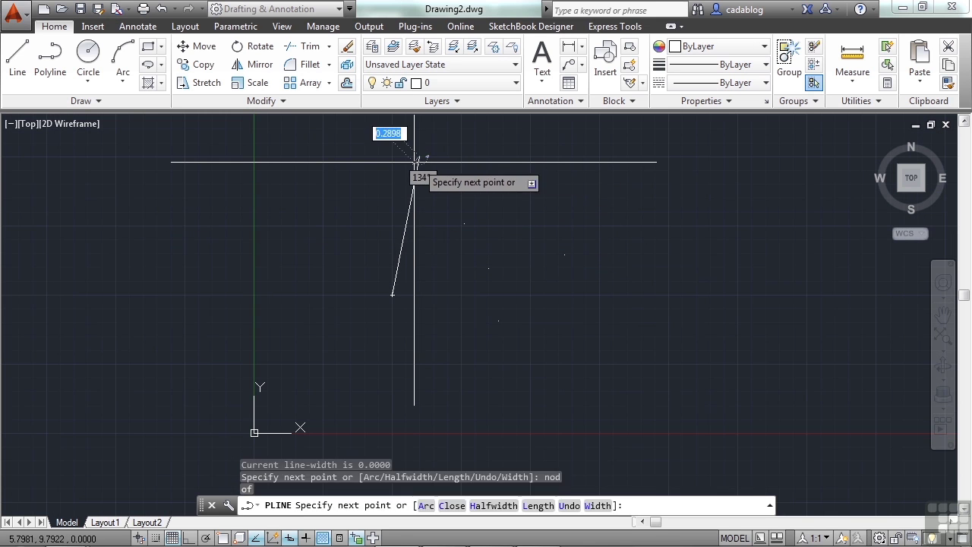
Step: Snap the remaining vertices to the middle, lower and rightmost nodes and finish the polyline
text(nod)
key(Return)
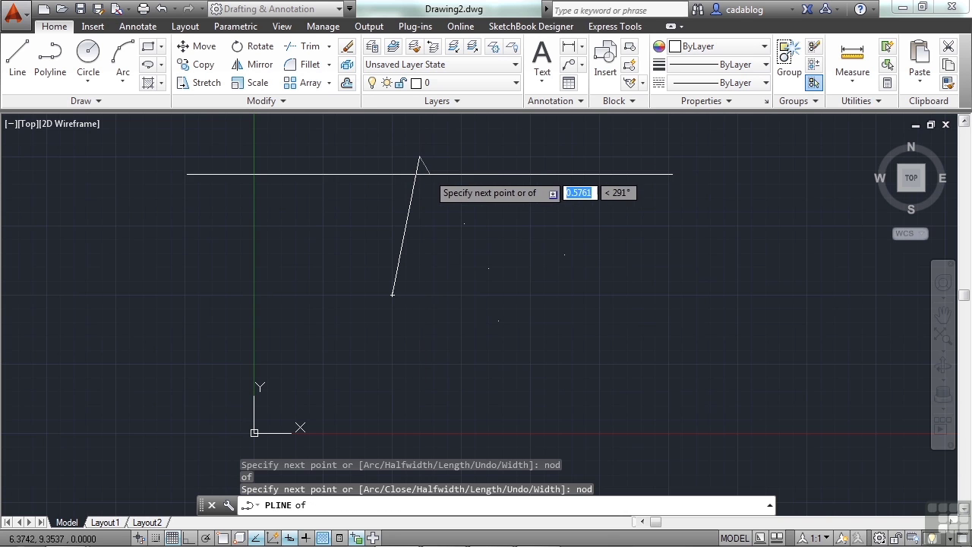
click(462, 220)
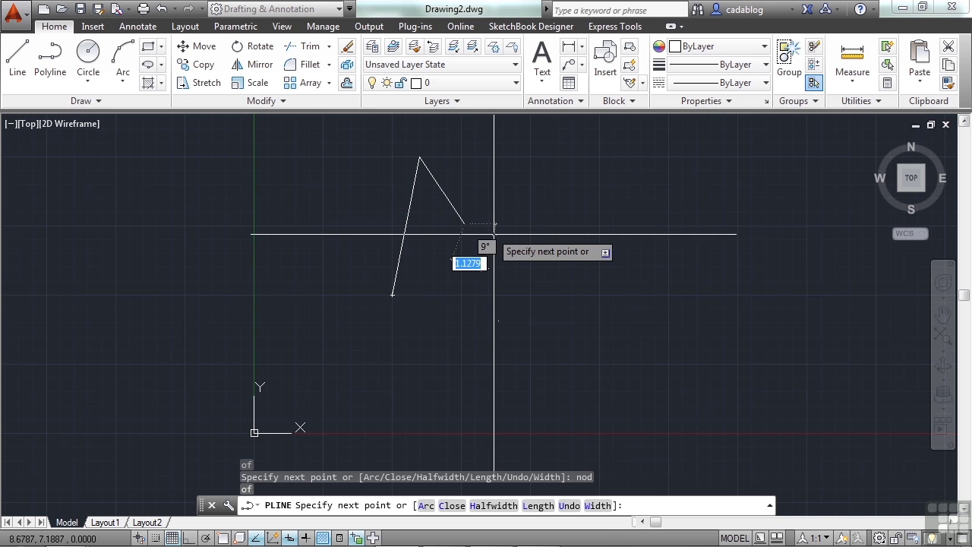
text(nod)
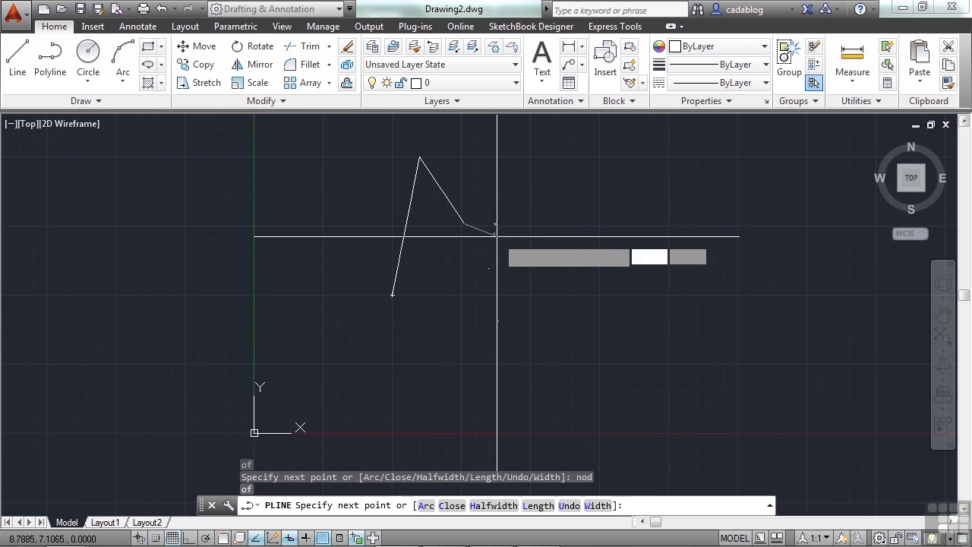
key(Return)
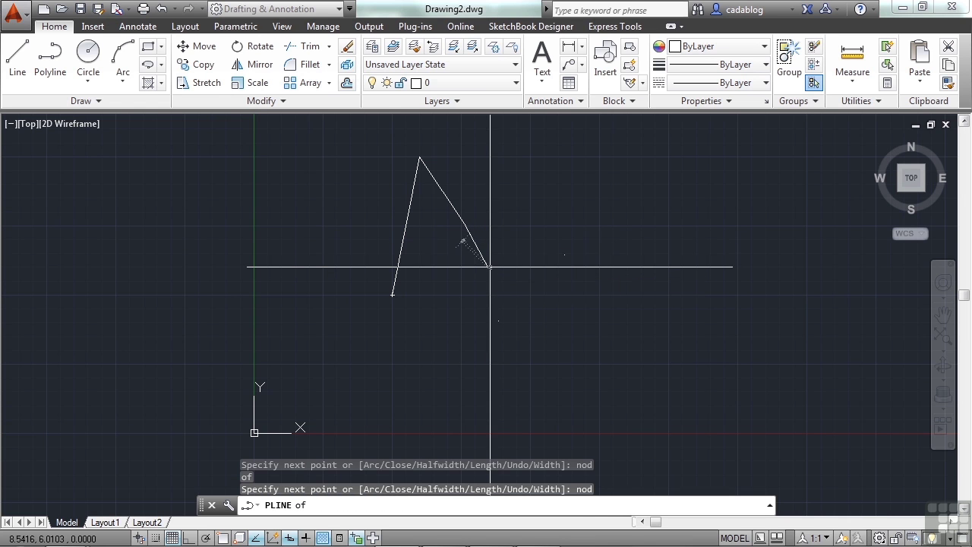
click(488, 268)
text(nod)
key(Return)
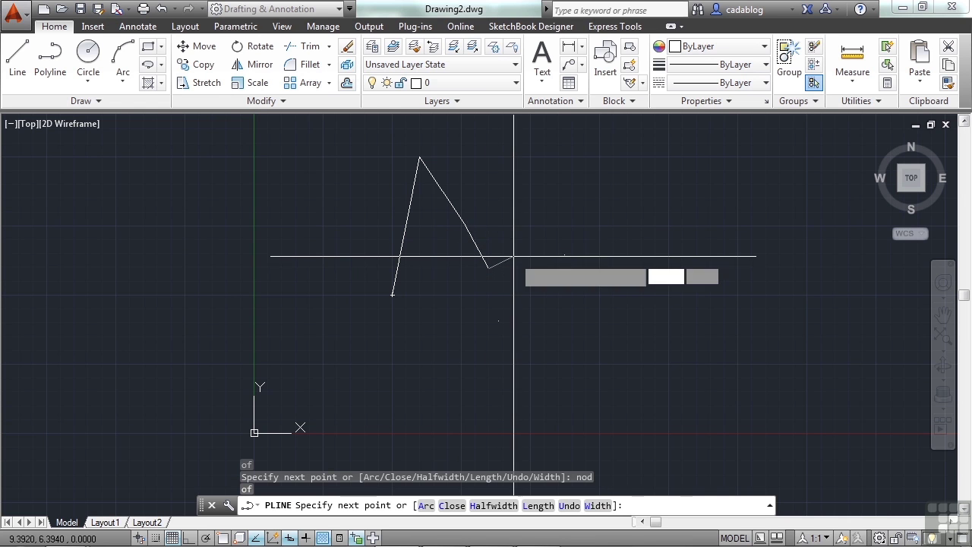
click(544, 287)
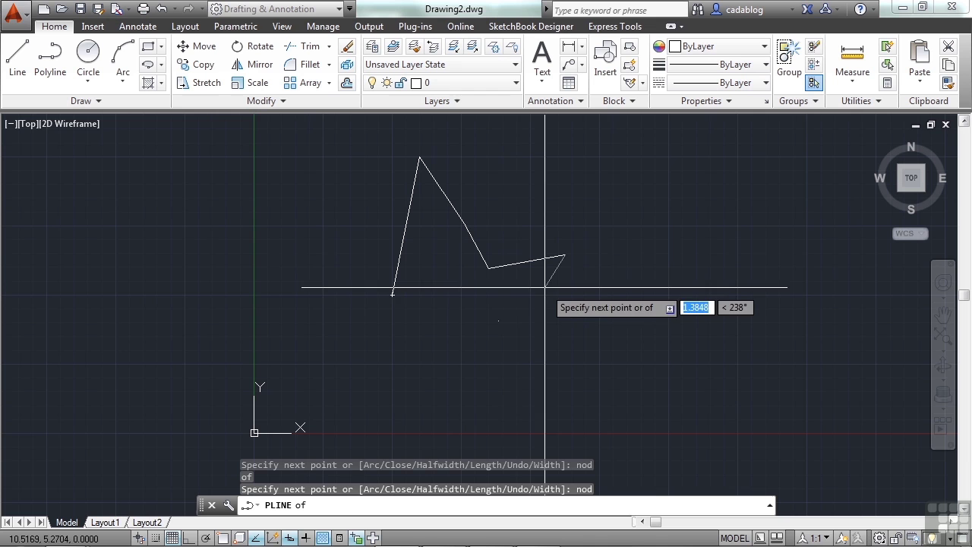
click(501, 320)
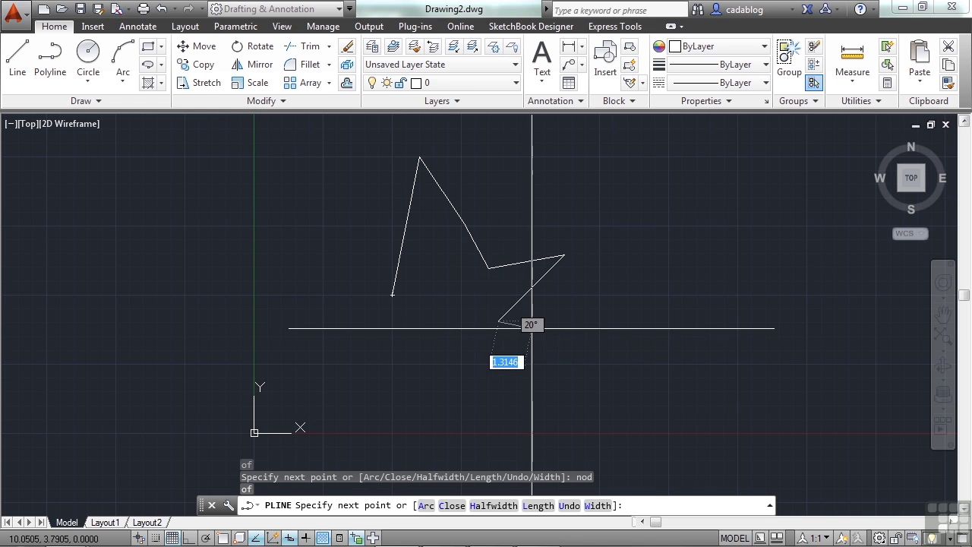
key(Return)
middle_drag(443, 292, 445, 318)
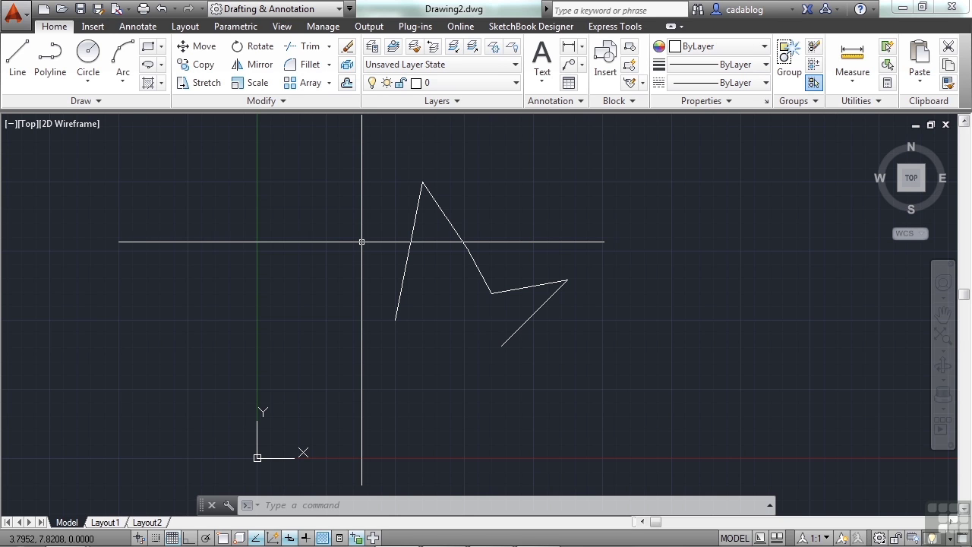
Step: Set the point display mode PDMODE to 1
text(pdmode)
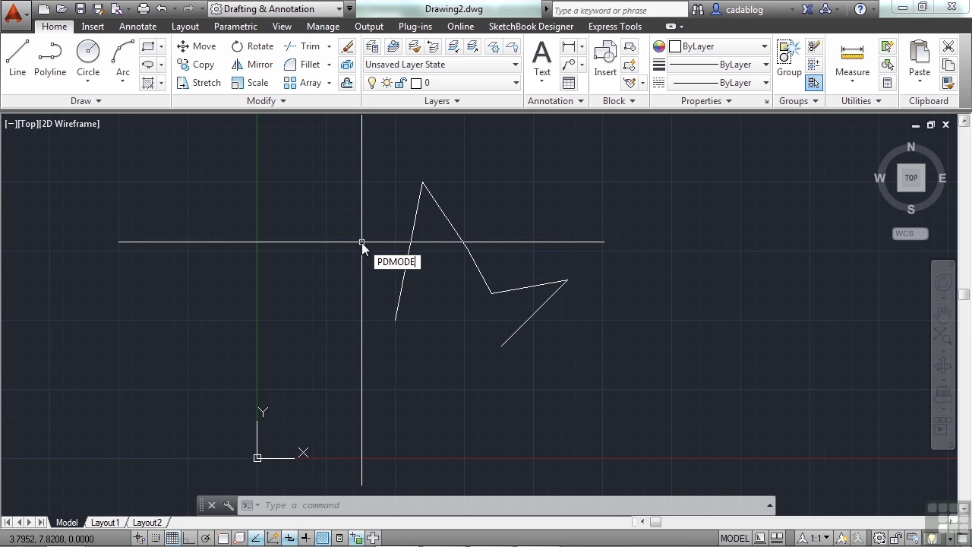
key(Return)
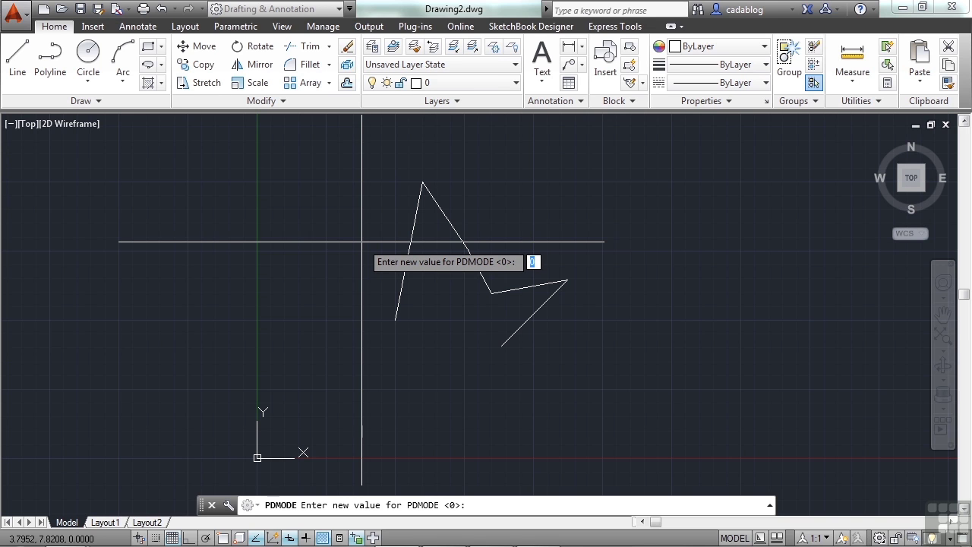
text(1)
key(Return)
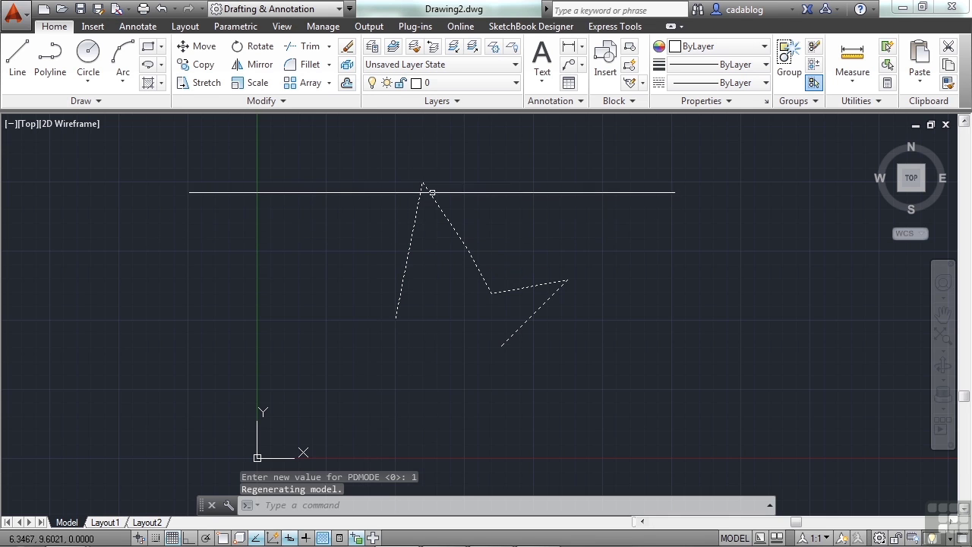
scroll(431, 192, up, 4)
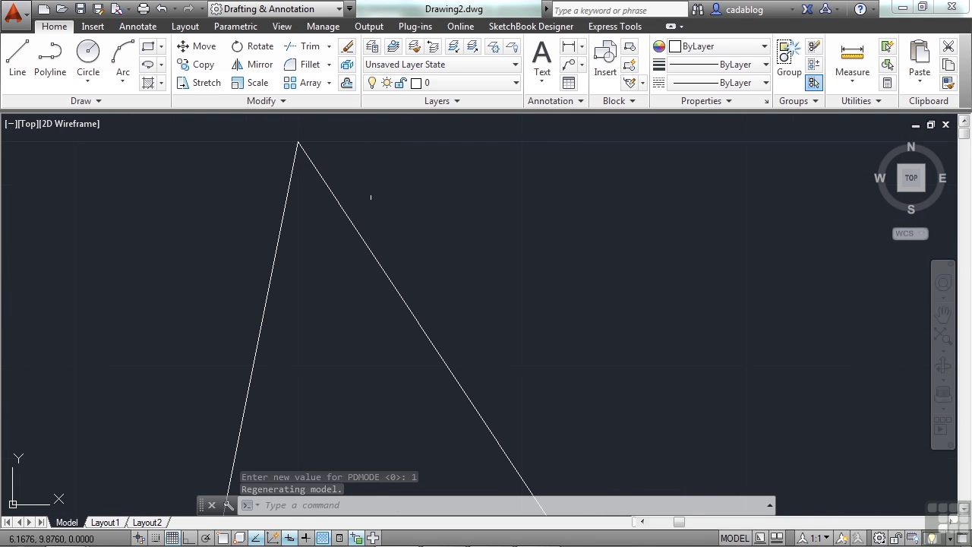
scroll(370, 198, down, 4)
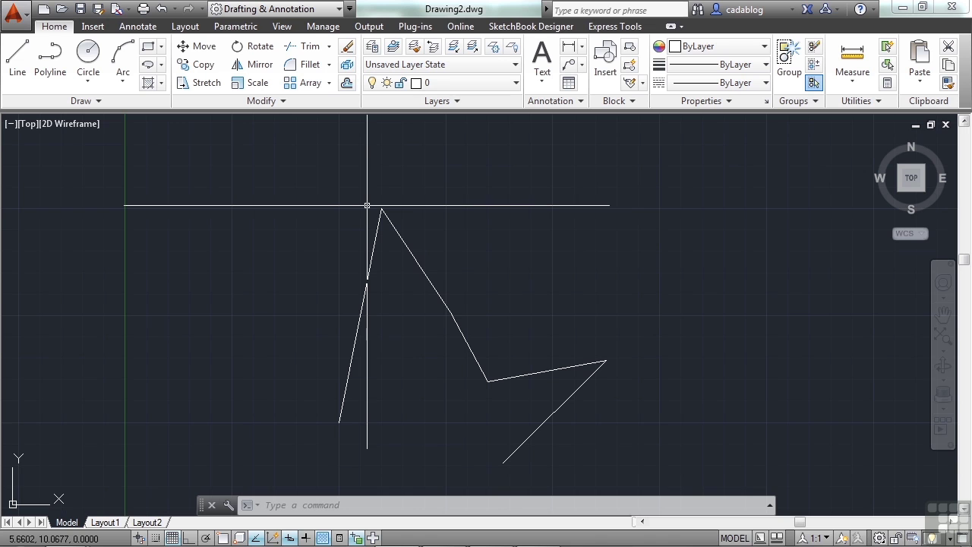
Step: Set PDSIZE to 1 and regenerate the whole drawing with REGENALL
text(PDSiz)
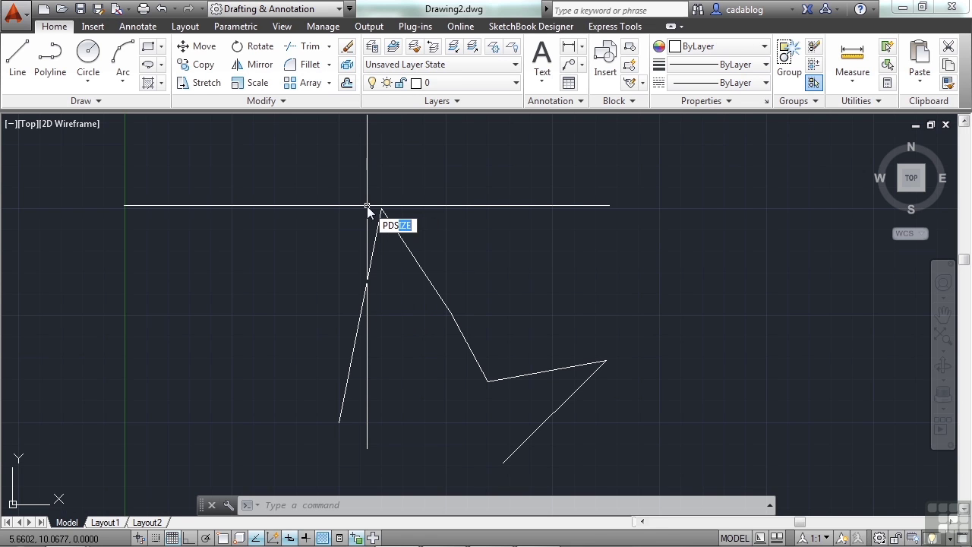
text(e)
key(Return)
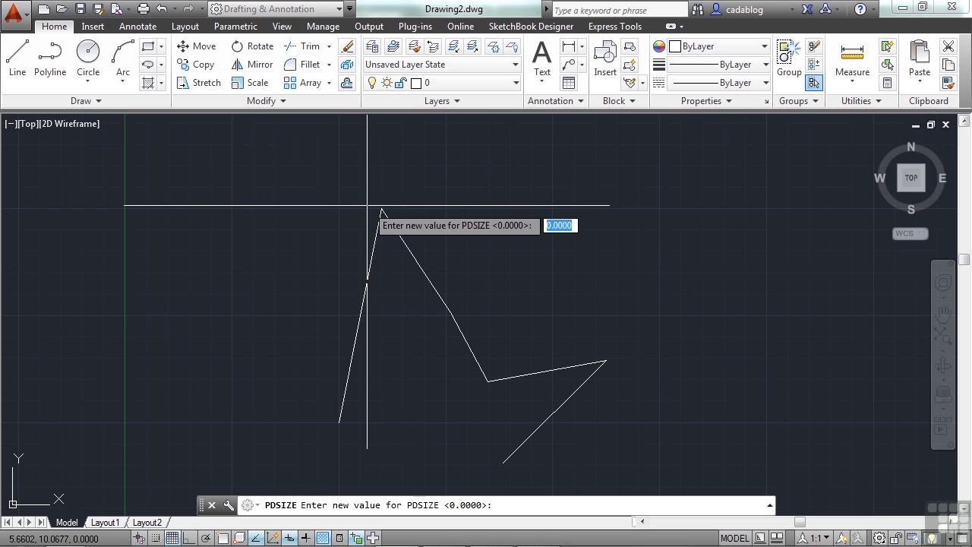
text(1)
key(Return)
text(rea)
key(Return)
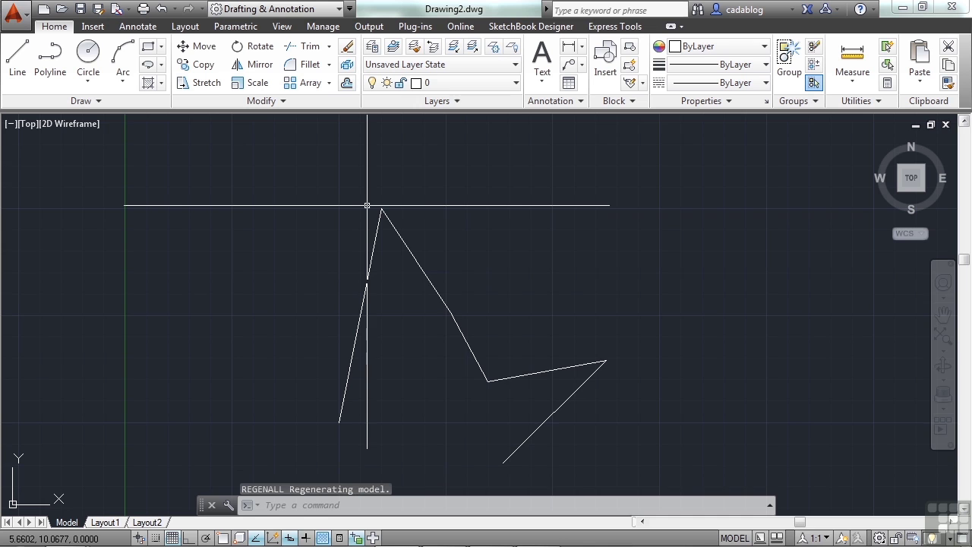
scroll(367, 205, up, 2)
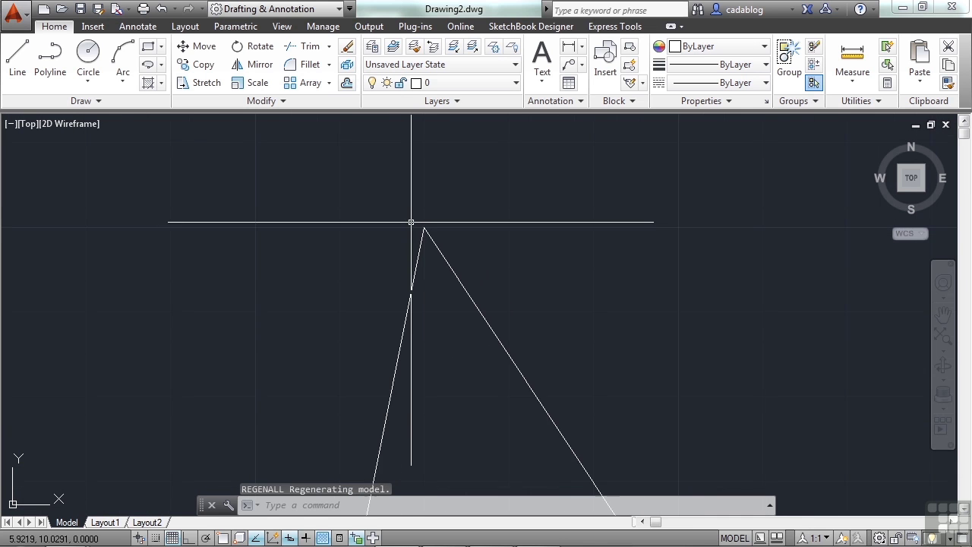
scroll(411, 222, down, 3)
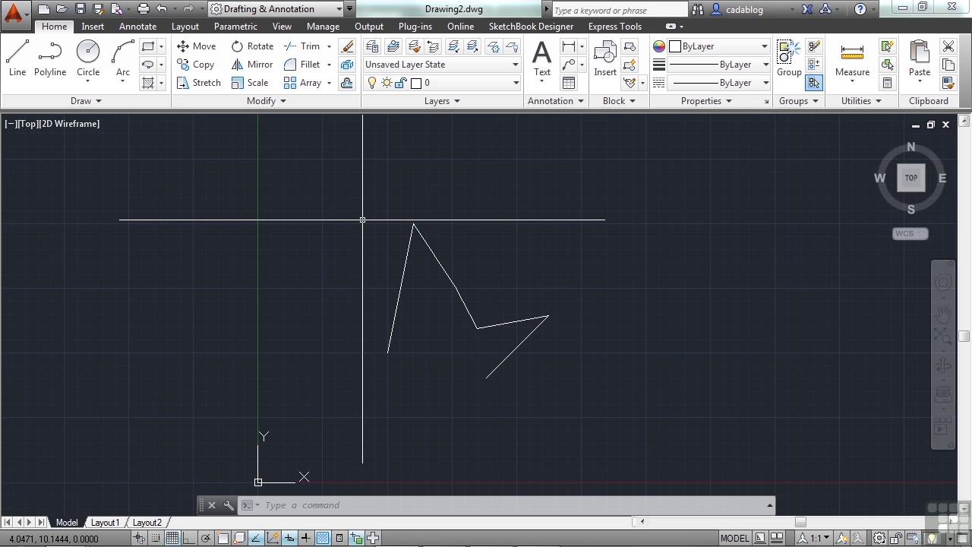
Step: In DDPTYPE Point Style, cycle through the markers and apply the X marker
text(dd)
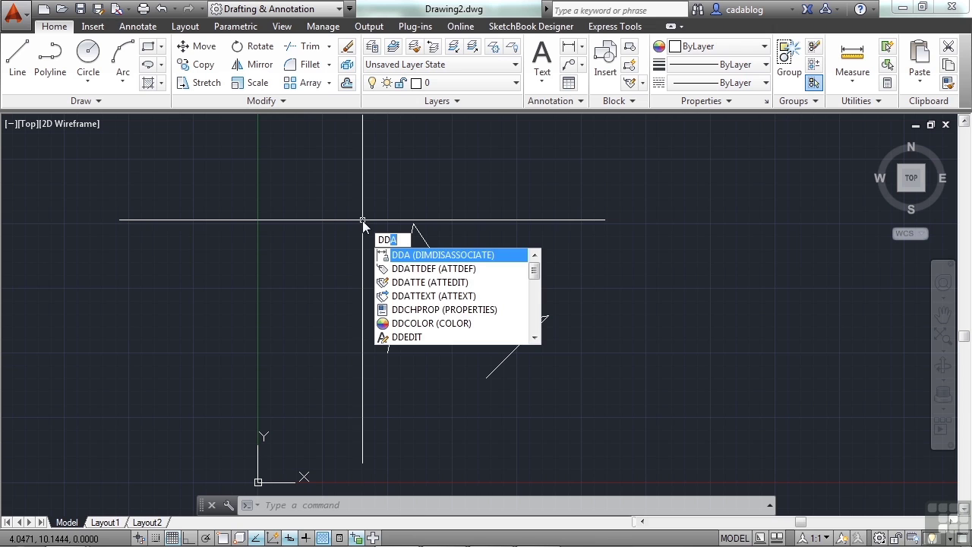
text(p)
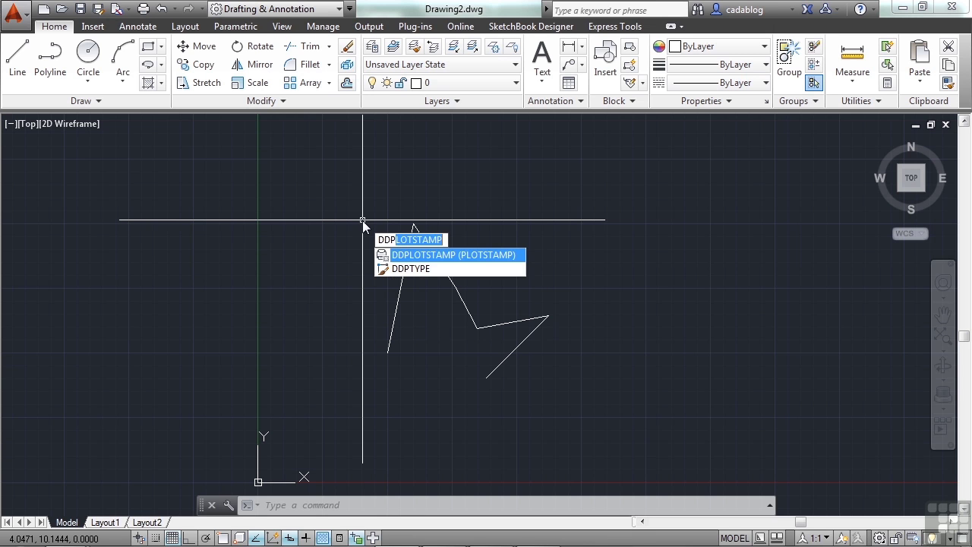
text(type)
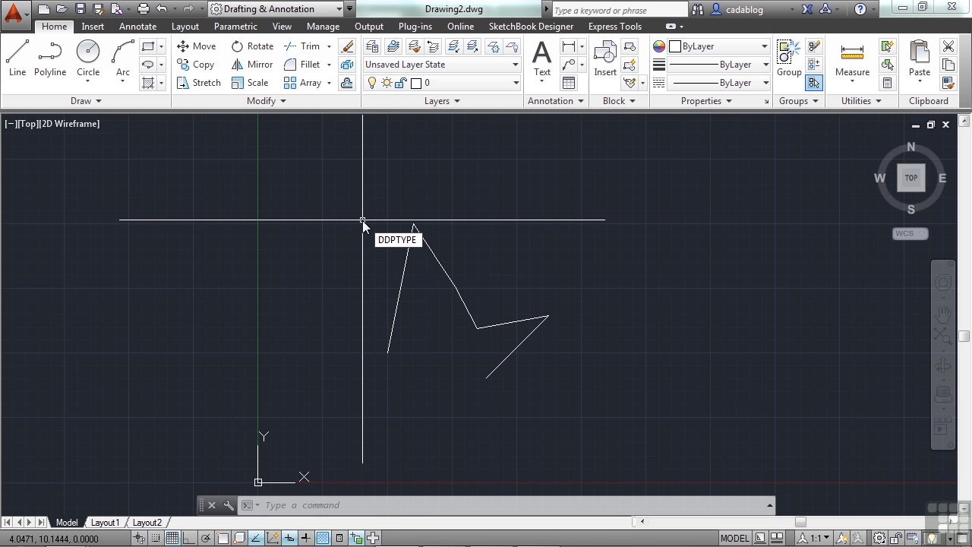
key(Return)
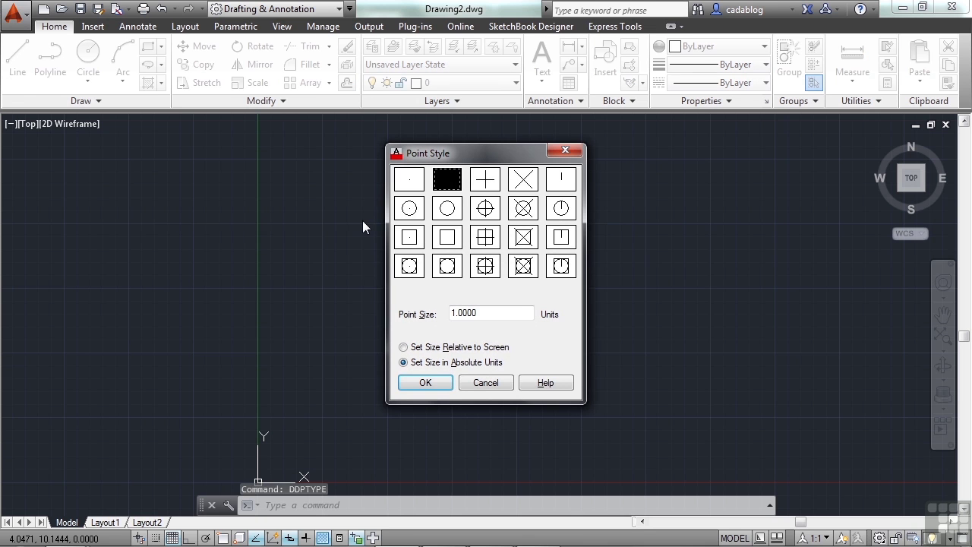
mouse_move(449, 156)
mouse_down()
mouse_move(240, 171)
mouse_move(238, 159)
mouse_up()
click(252, 177)
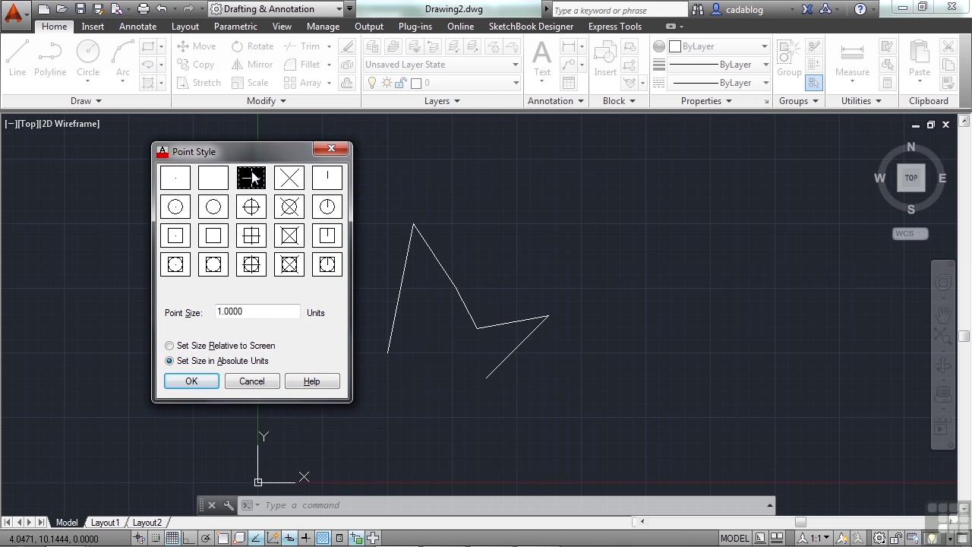
click(292, 187)
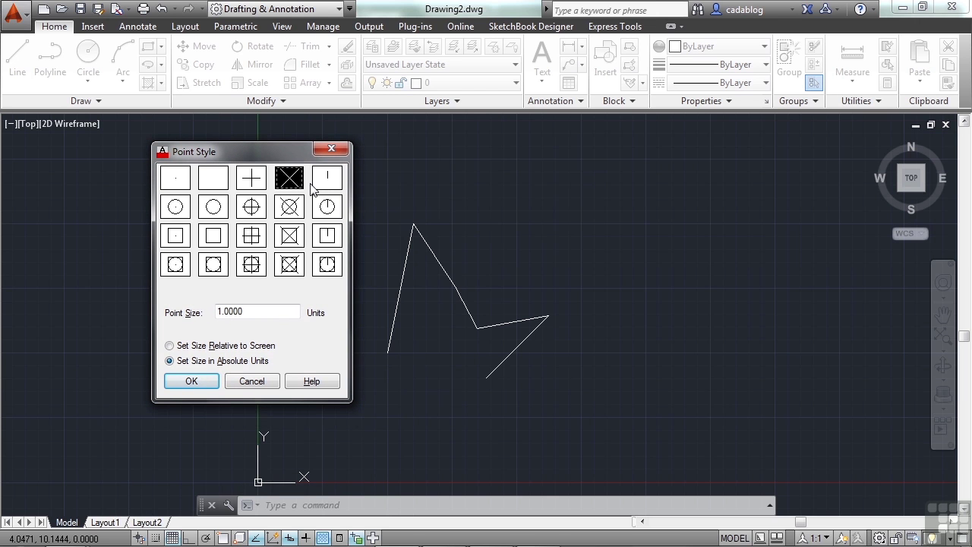
click(328, 186)
click(177, 182)
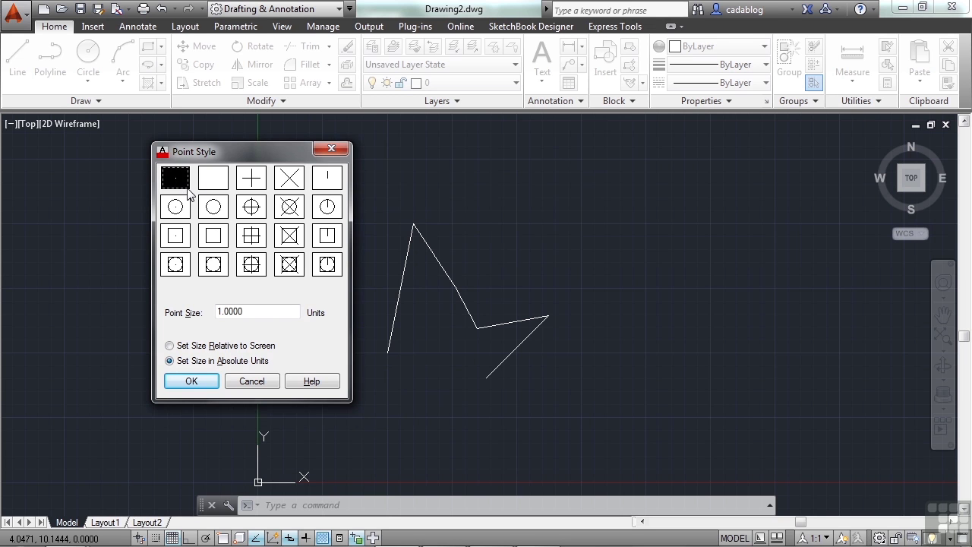
click(215, 185)
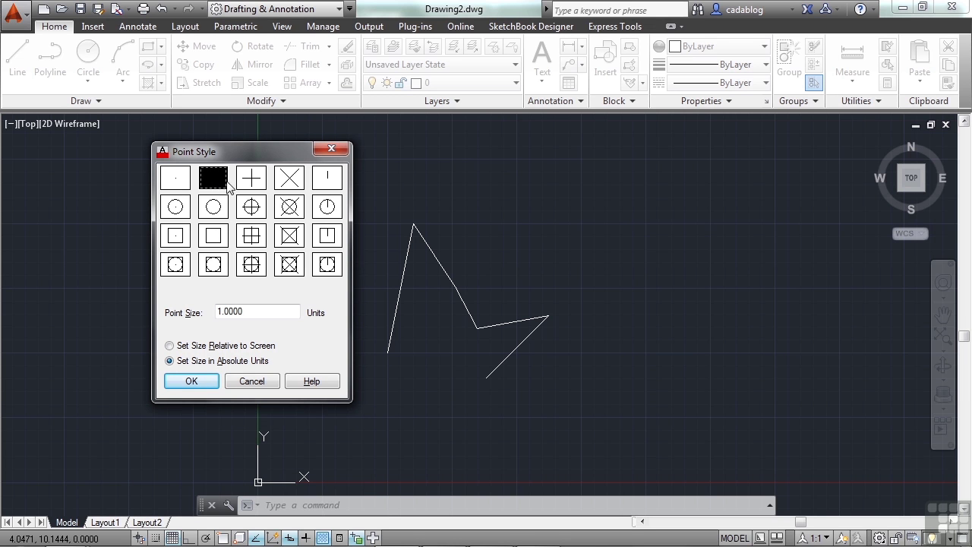
click(251, 187)
click(281, 186)
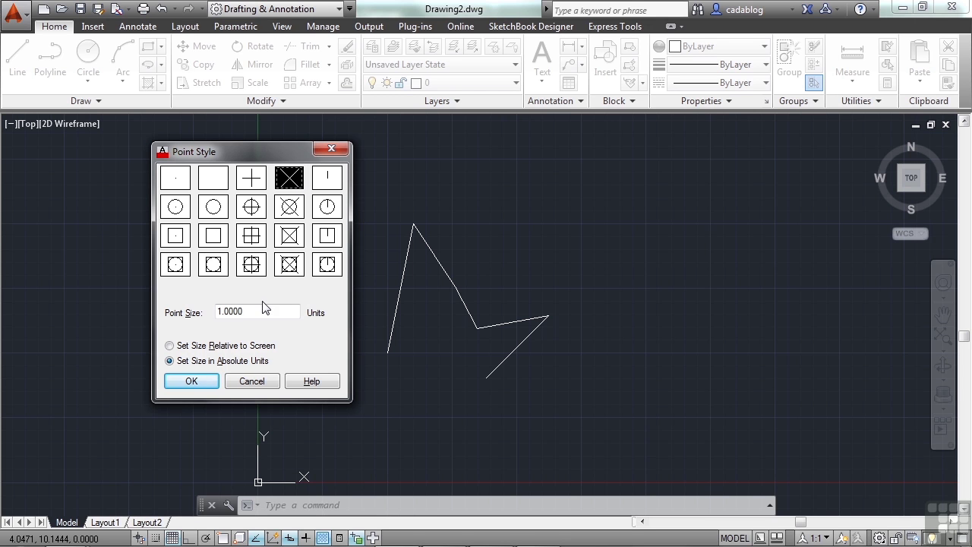
click(191, 381)
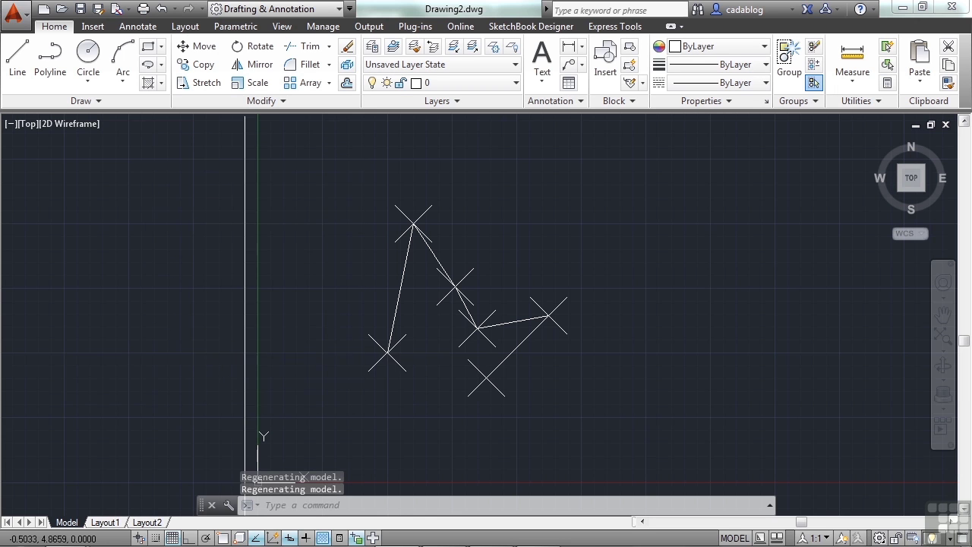
Step: Set the Point Style point size to 0.5 units and apply it
click(385, 354)
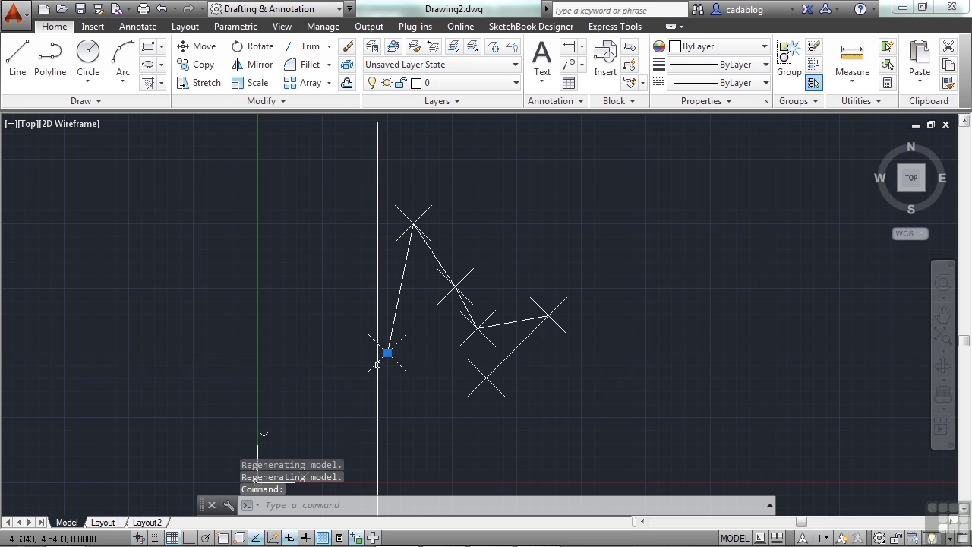
key(Escape)
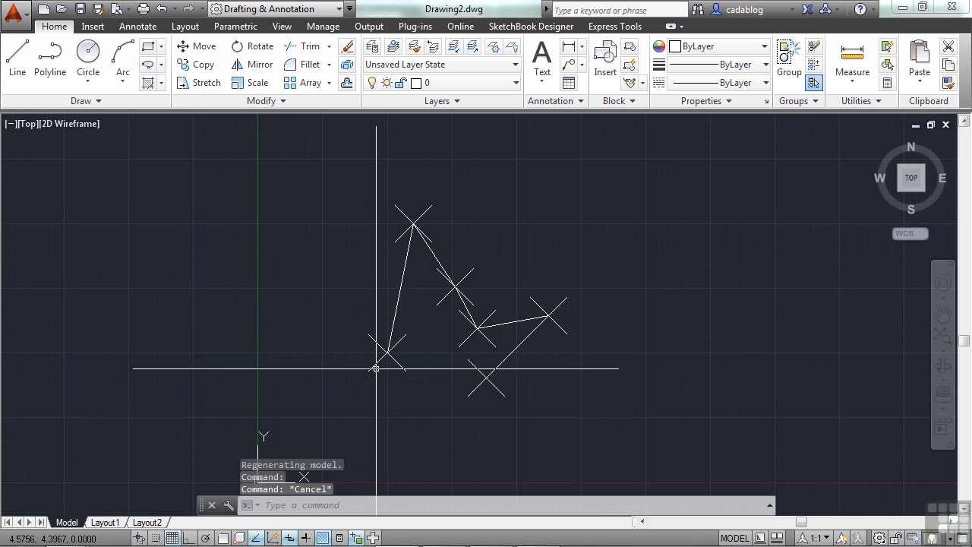
key(Up)
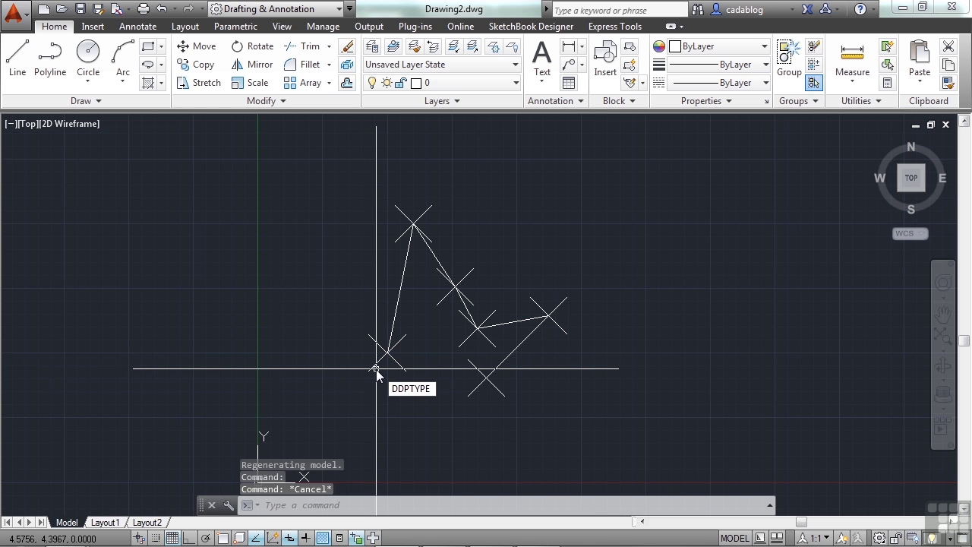
key(Return)
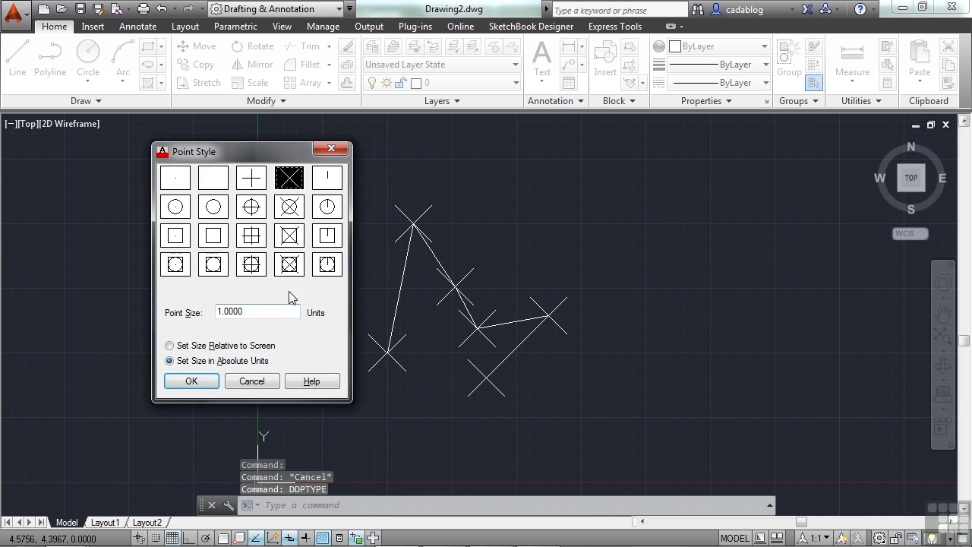
double_click(256, 311)
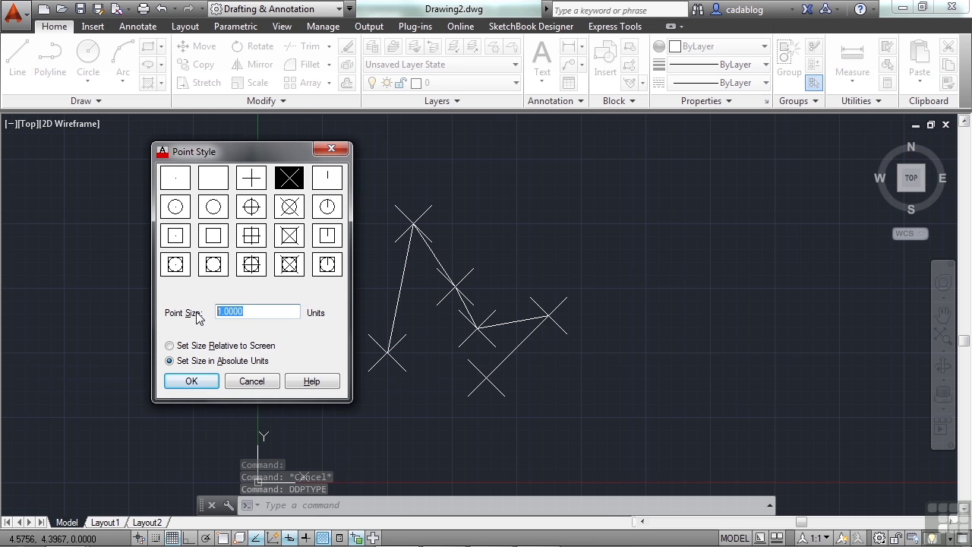
key(BackSpace)
text(.5)
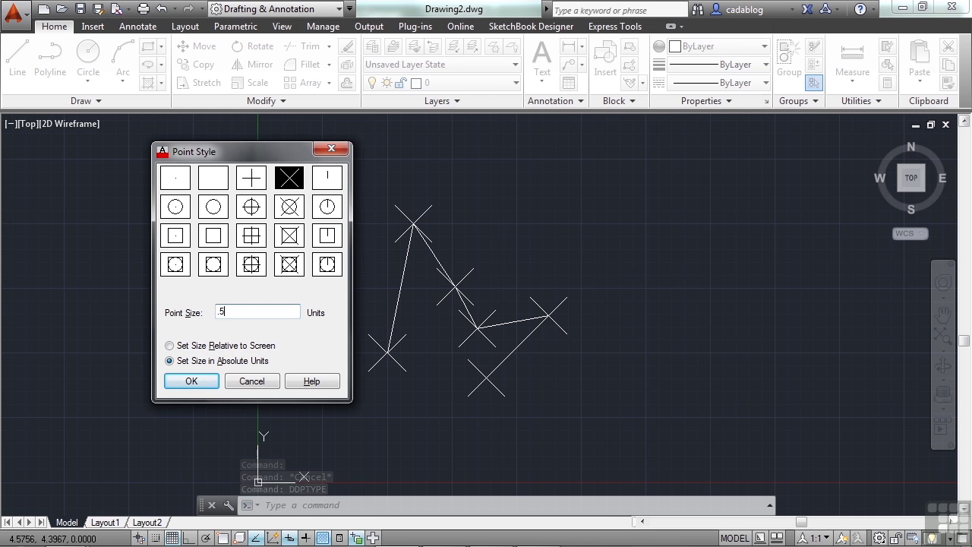
click(192, 381)
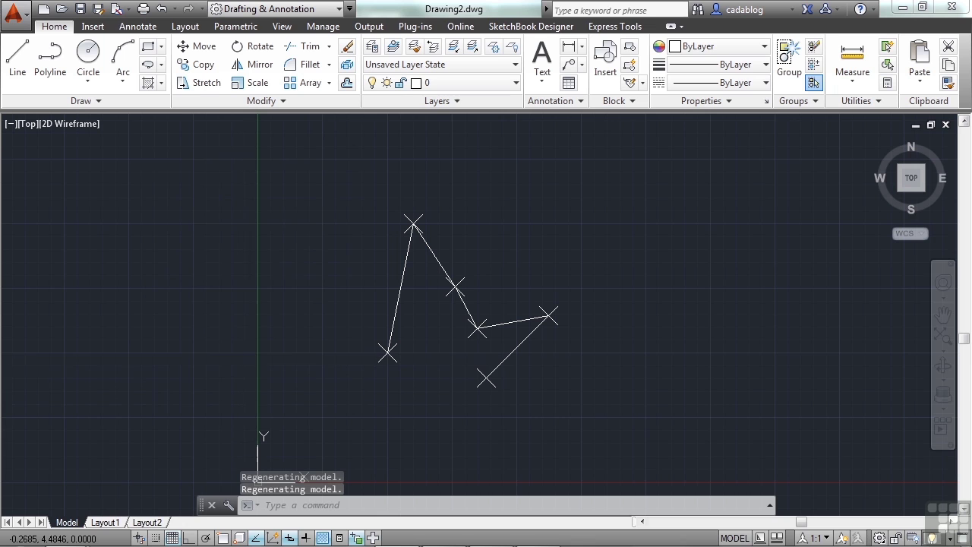
Step: Regenerate the drawing with REGENALL and reopen the Point Style settings
text(re)
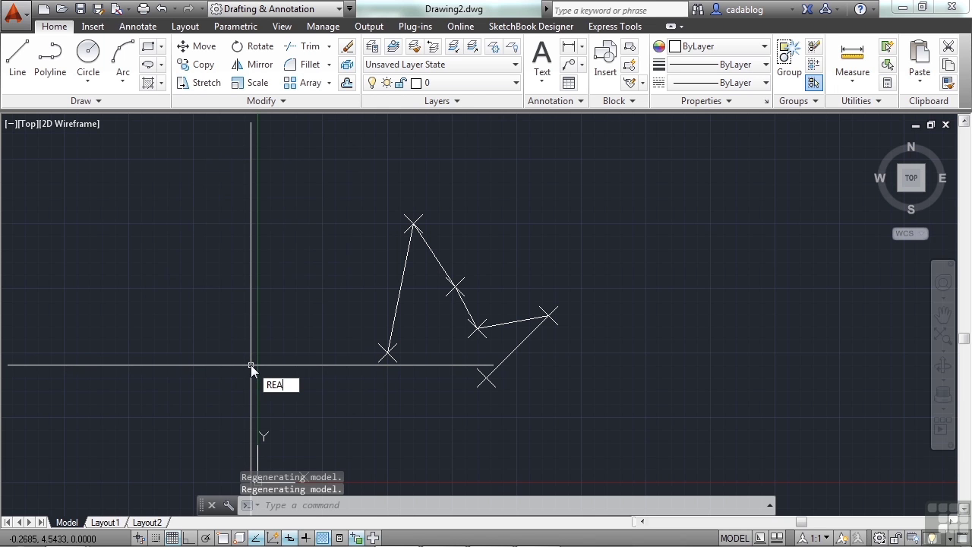
text(a)
key(Return)
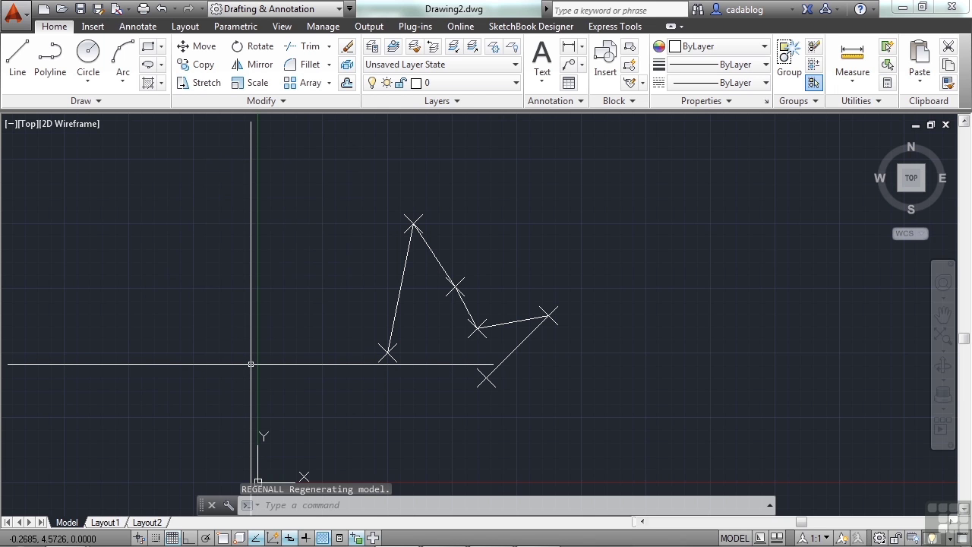
key(Up)
key(Up)
key(Return)
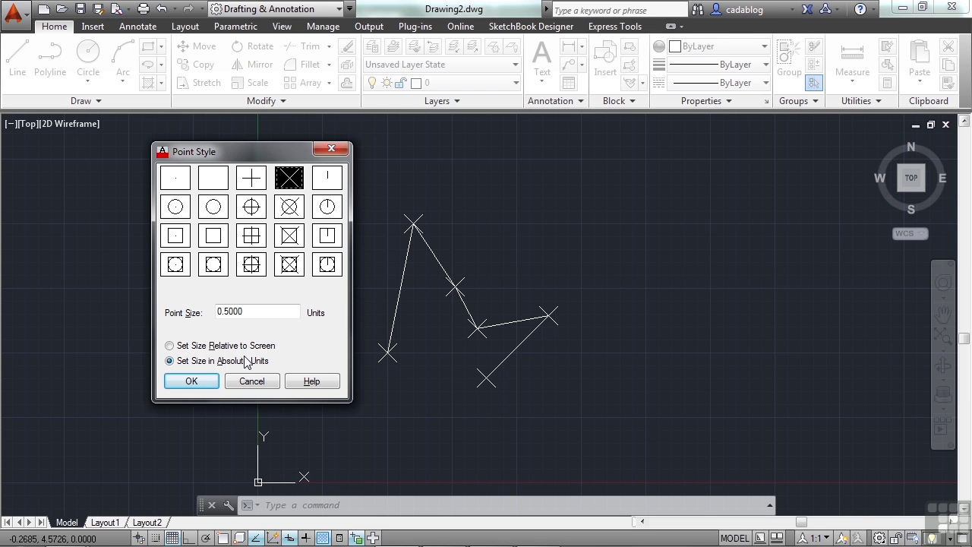
Step: Switch the 0.5 point size to Set Size Relative to Screen and apply it
click(190, 347)
click(199, 381)
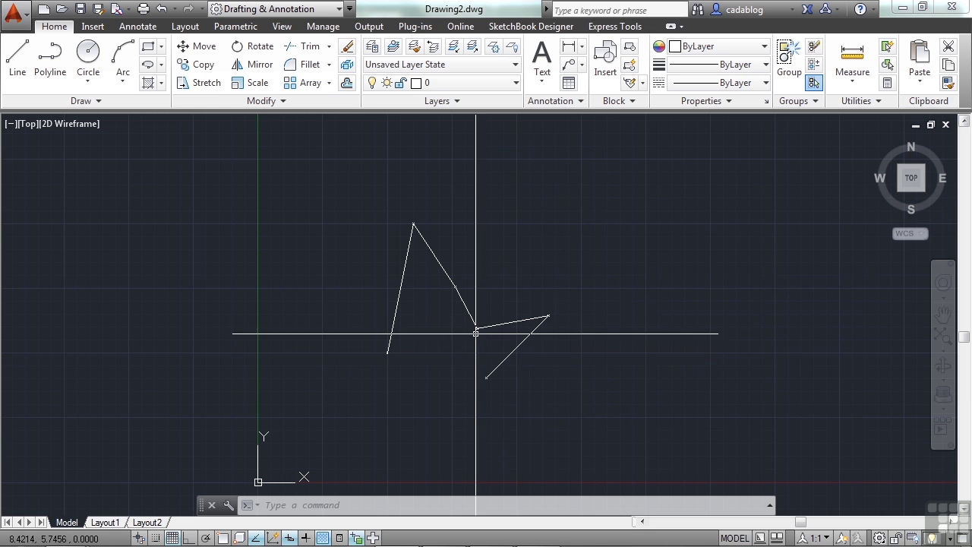
Step: Zoom around a vertex and run REGENALL to verify the markers stay tiny
scroll(477, 332, up, 8)
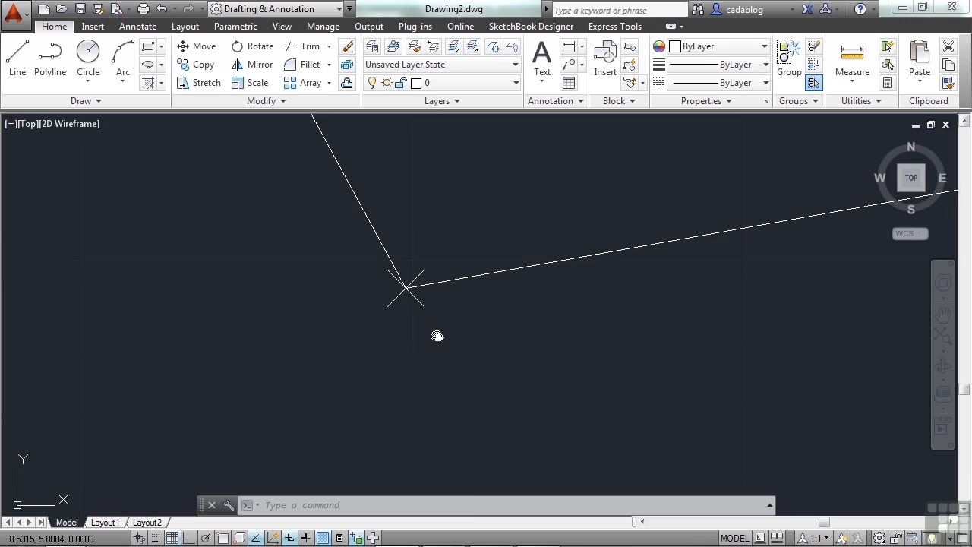
middle_drag(434, 337, 473, 332)
text(rea)
key(Return)
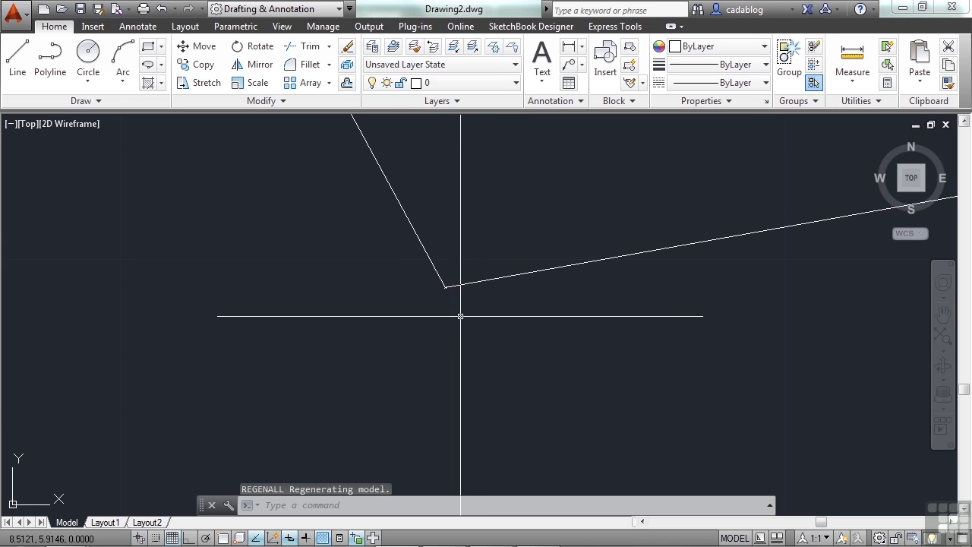
scroll(460, 315, down, 8)
scroll(460, 316, down, 4)
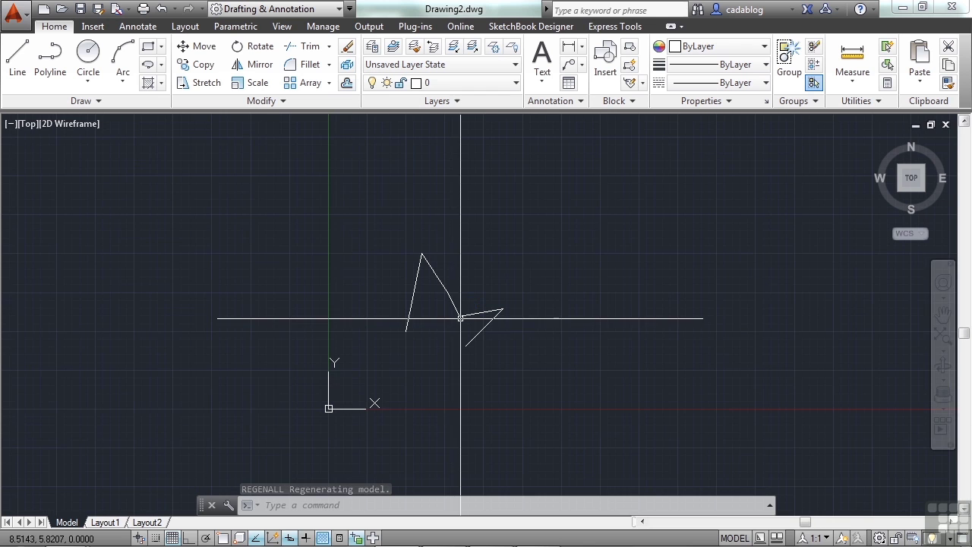
key(Up)
key(Up)
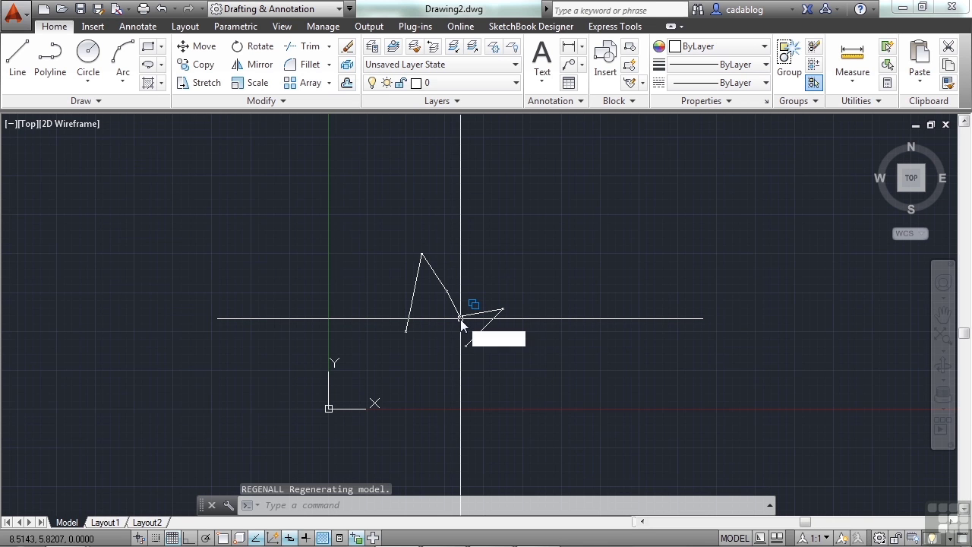
Step: Change the point size to 10% of screen, then zoom and REGENALL to compare markers
key(Return)
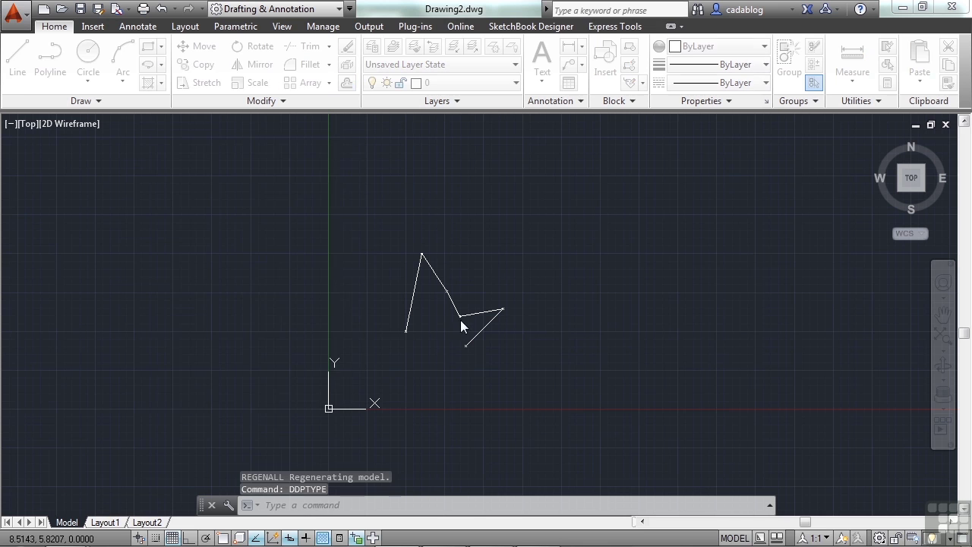
double_click(236, 311)
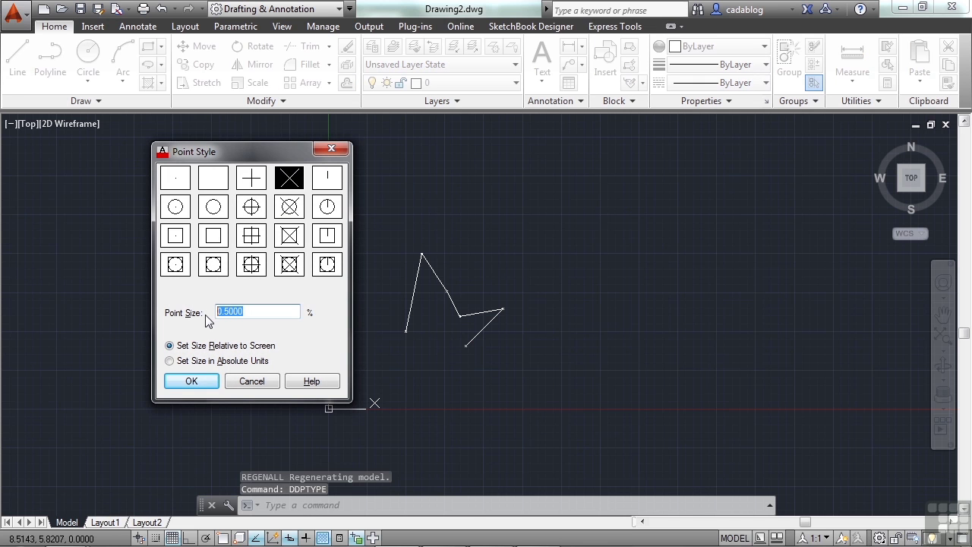
text(10)
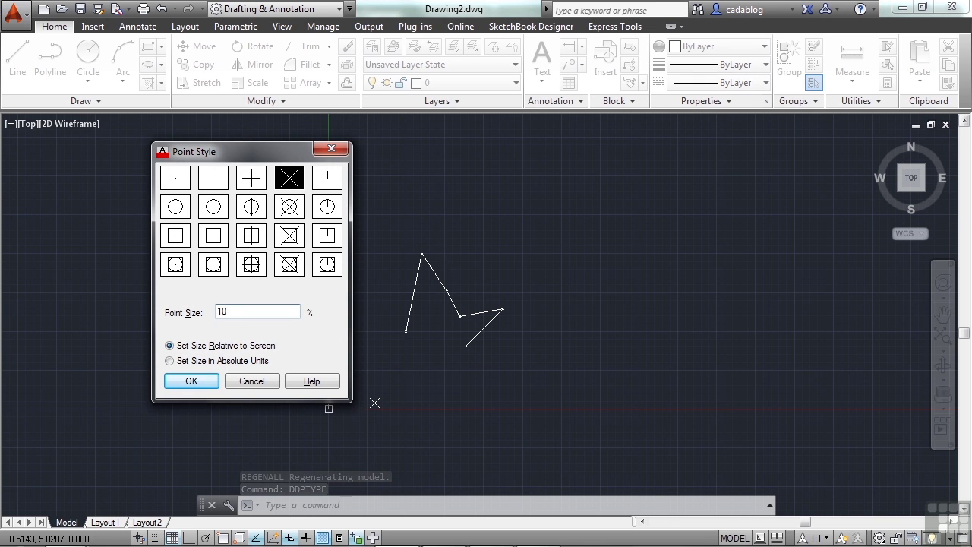
click(197, 379)
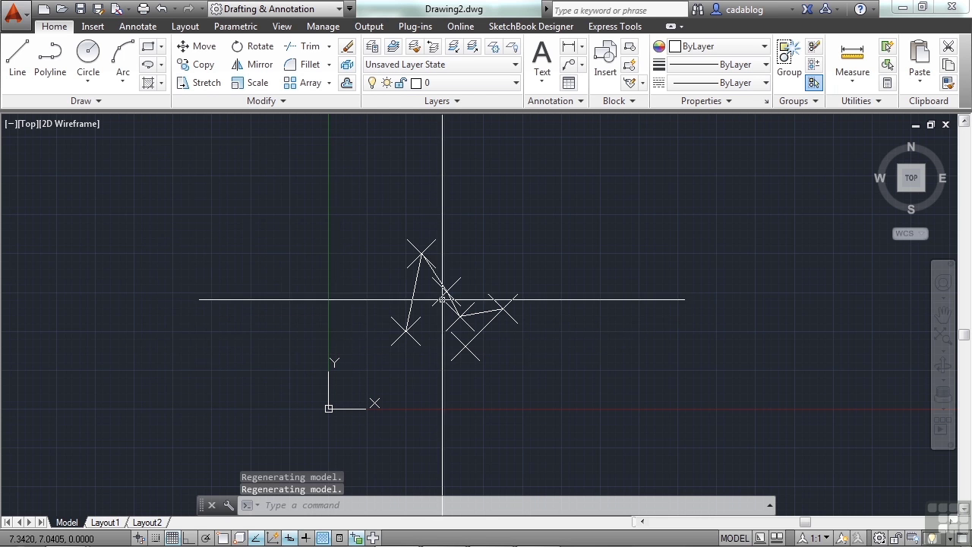
scroll(444, 290, up, 6)
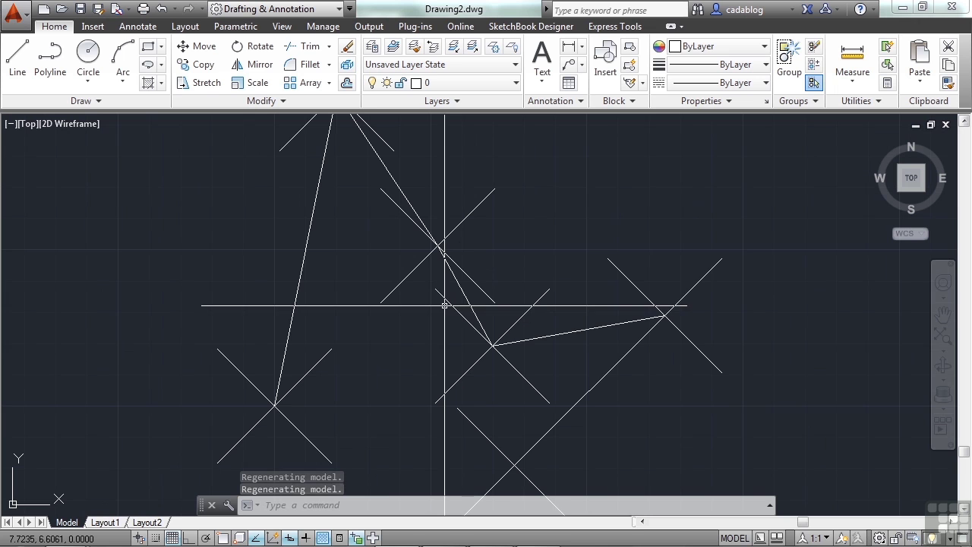
text(rea)
key(Return)
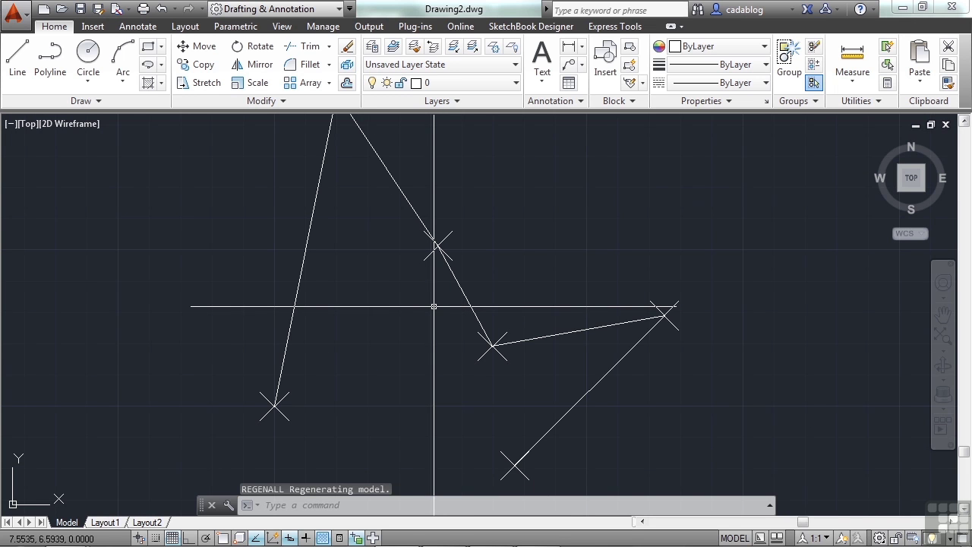
scroll(514, 322, up, 4)
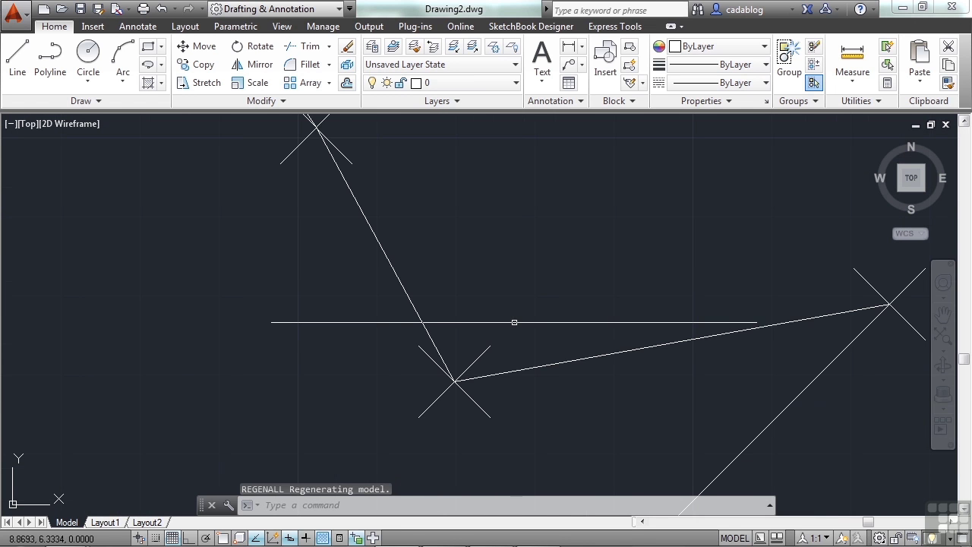
text(rea)
key(Return)
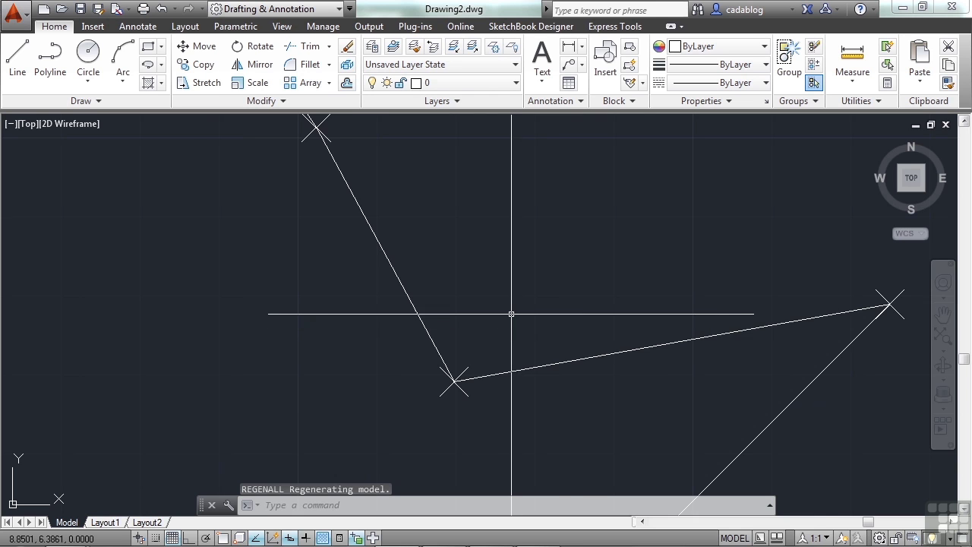
scroll(511, 313, down, 5)
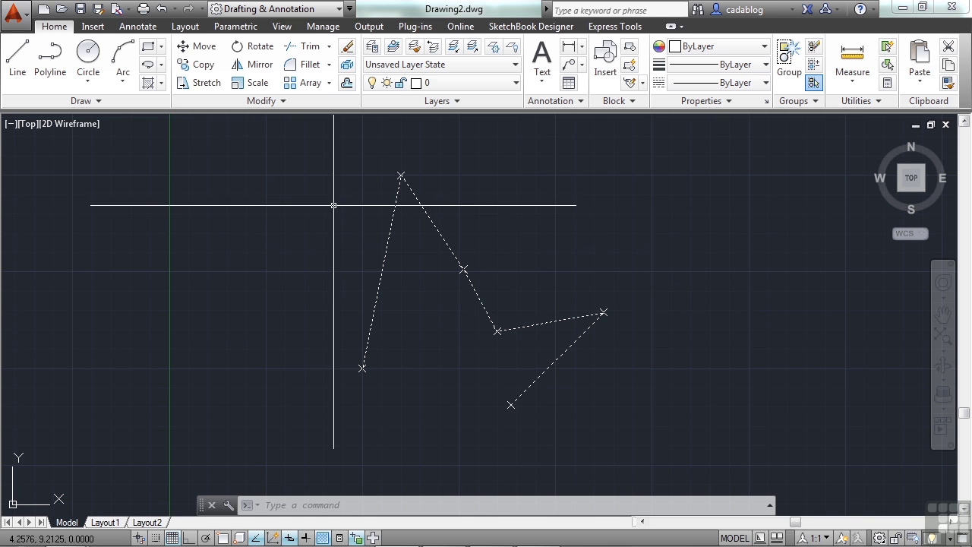
Step: Change the point style via DDPTYPE to the boxed-cross marker so the five vertices display it
text(REGENALL)
text(DDPTYPE)
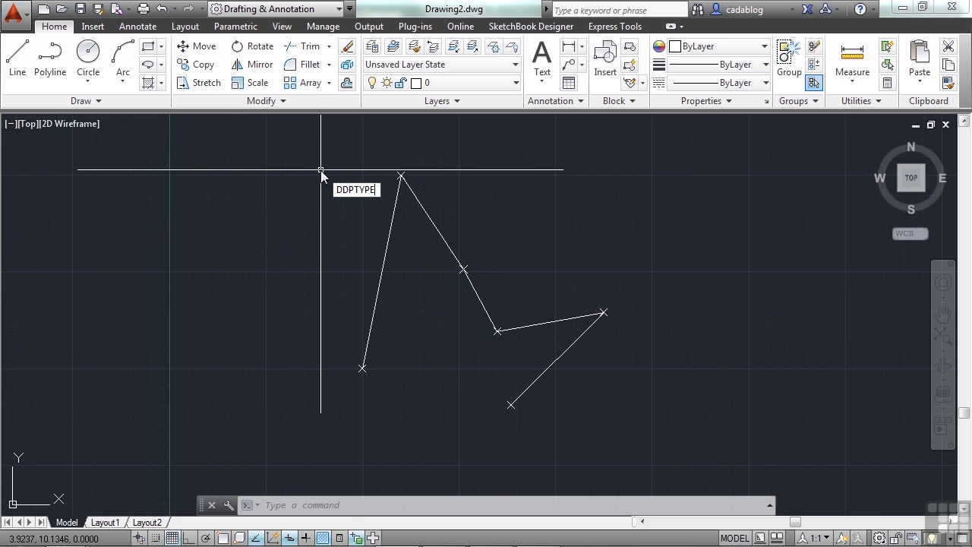
key(Return)
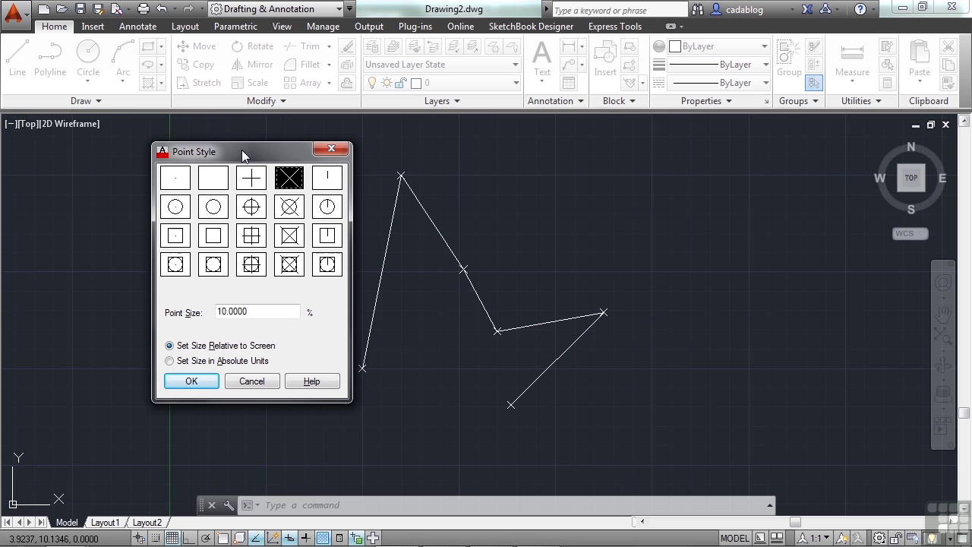
click(255, 238)
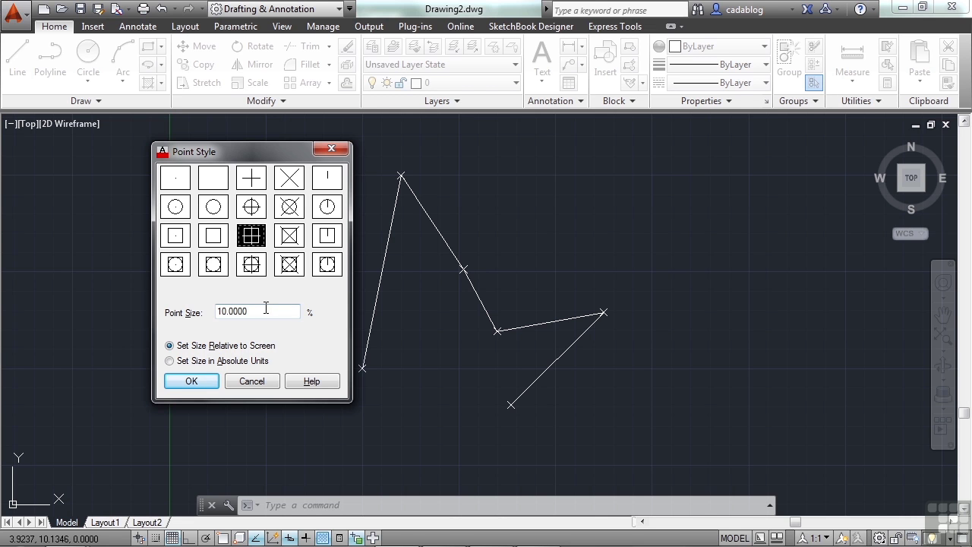
click(197, 380)
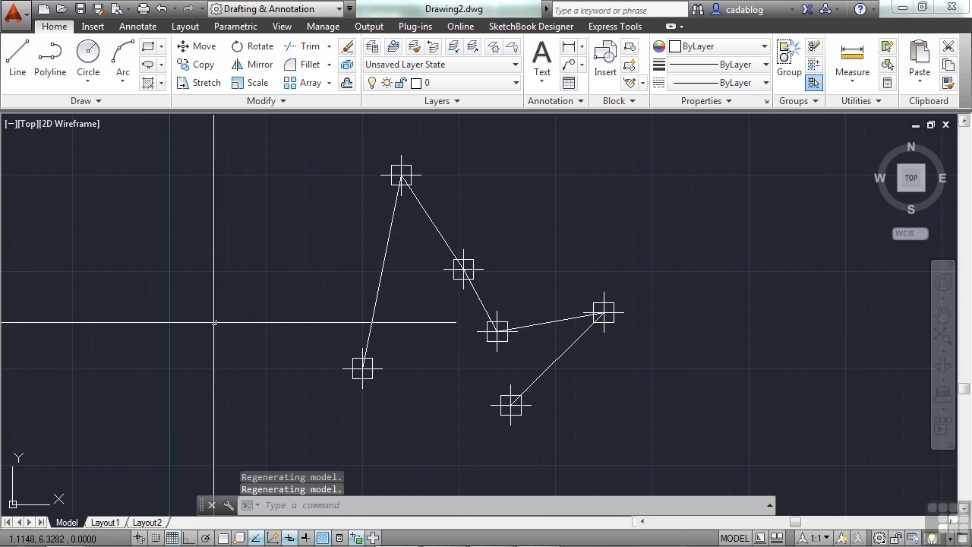